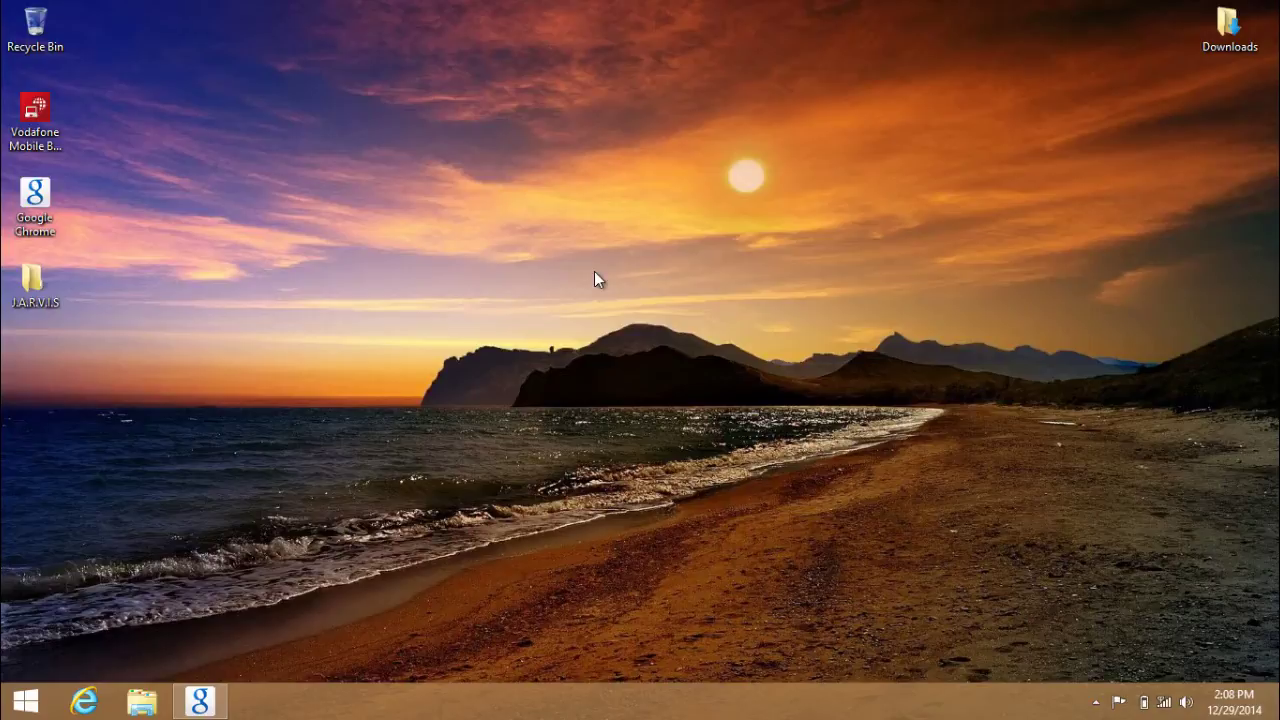
# Step: In the J.A.R.V.I.S folder, bring up the context menu for the J.A.R.V.I.S Beta V 1.0 installer
pyautogui.doubleClick(36, 288)
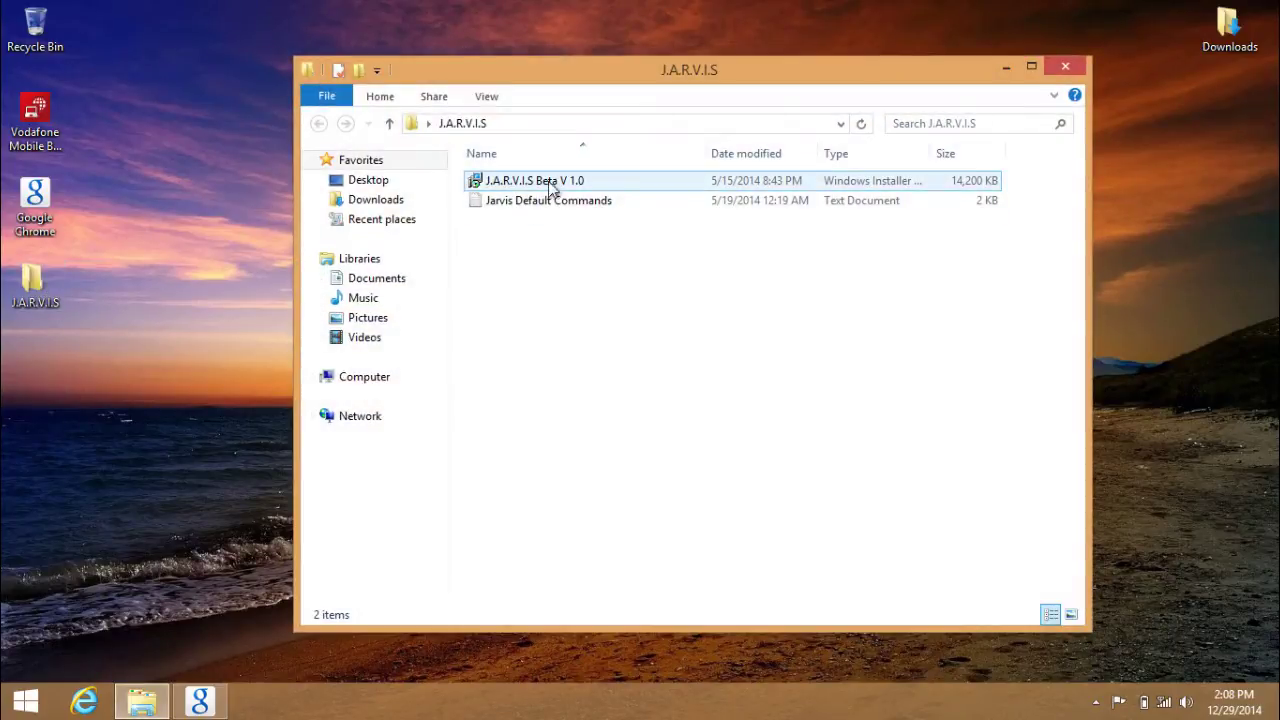
pyautogui.click(542, 185)
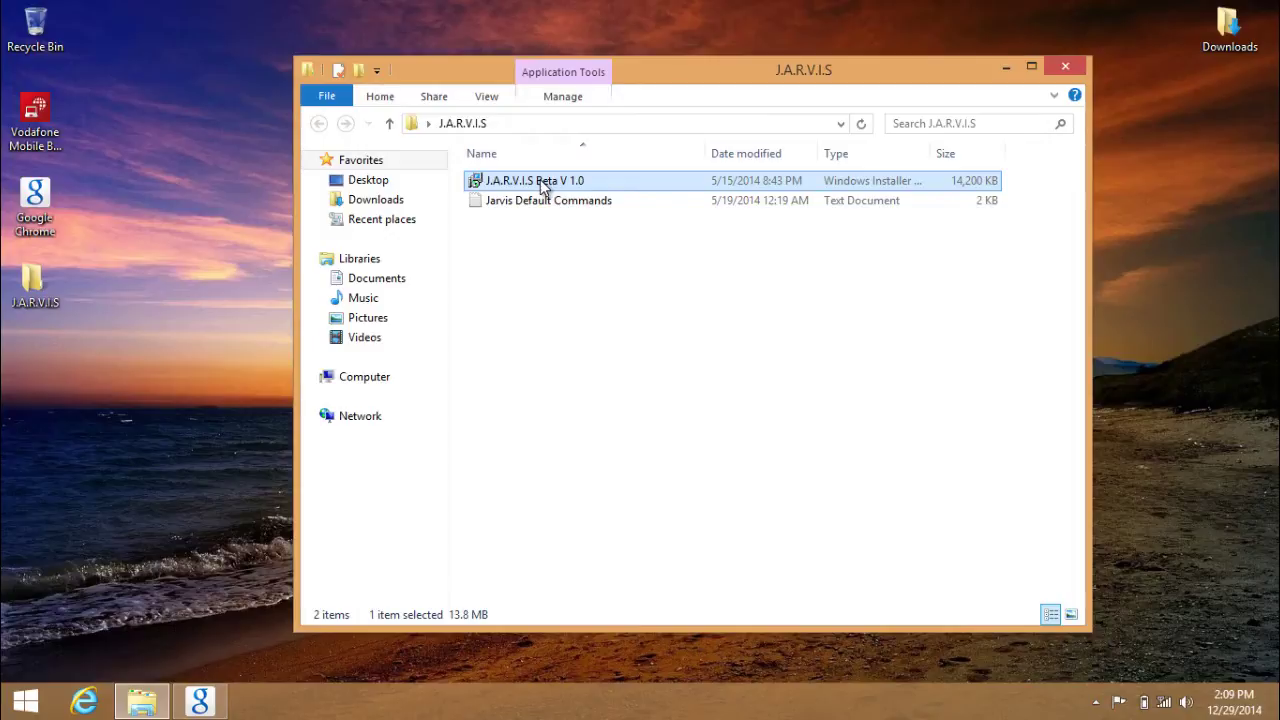
pyautogui.rightClick(543, 185)
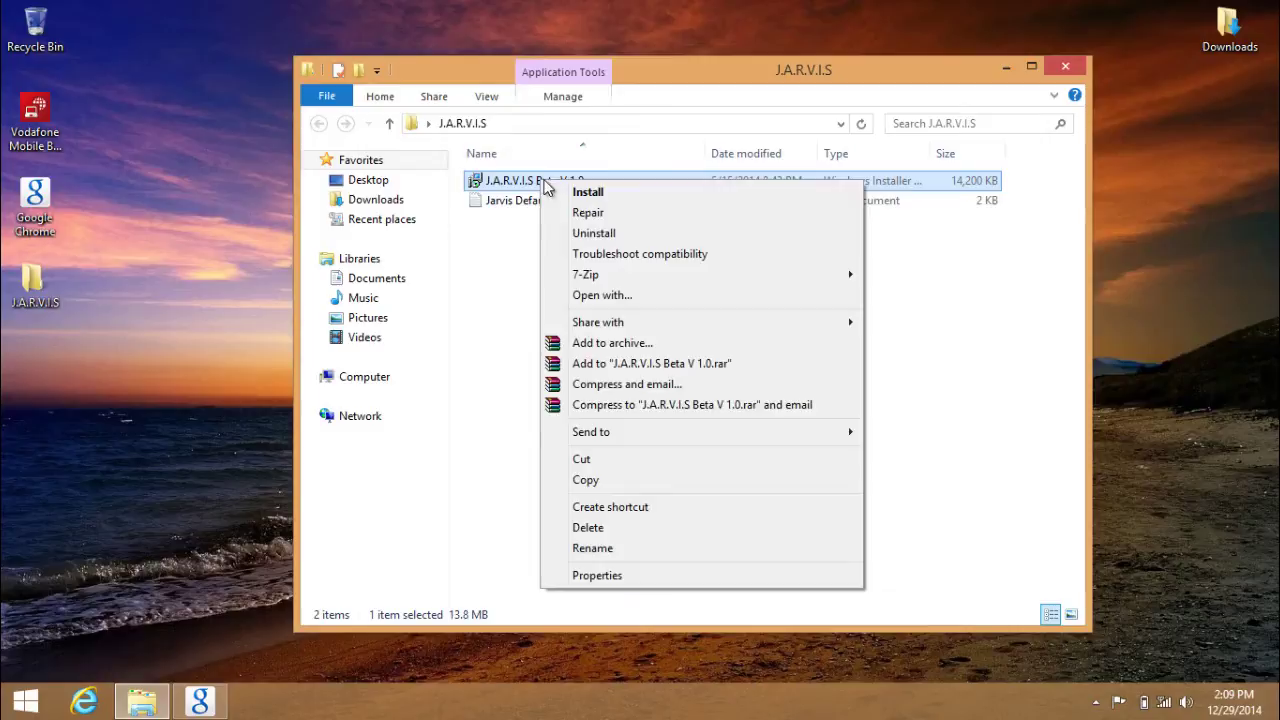
# Step: Install JARVIS into C:\Program Files\JARVIS\ with the default wizard settings, then close the installer
pyautogui.click(575, 189)
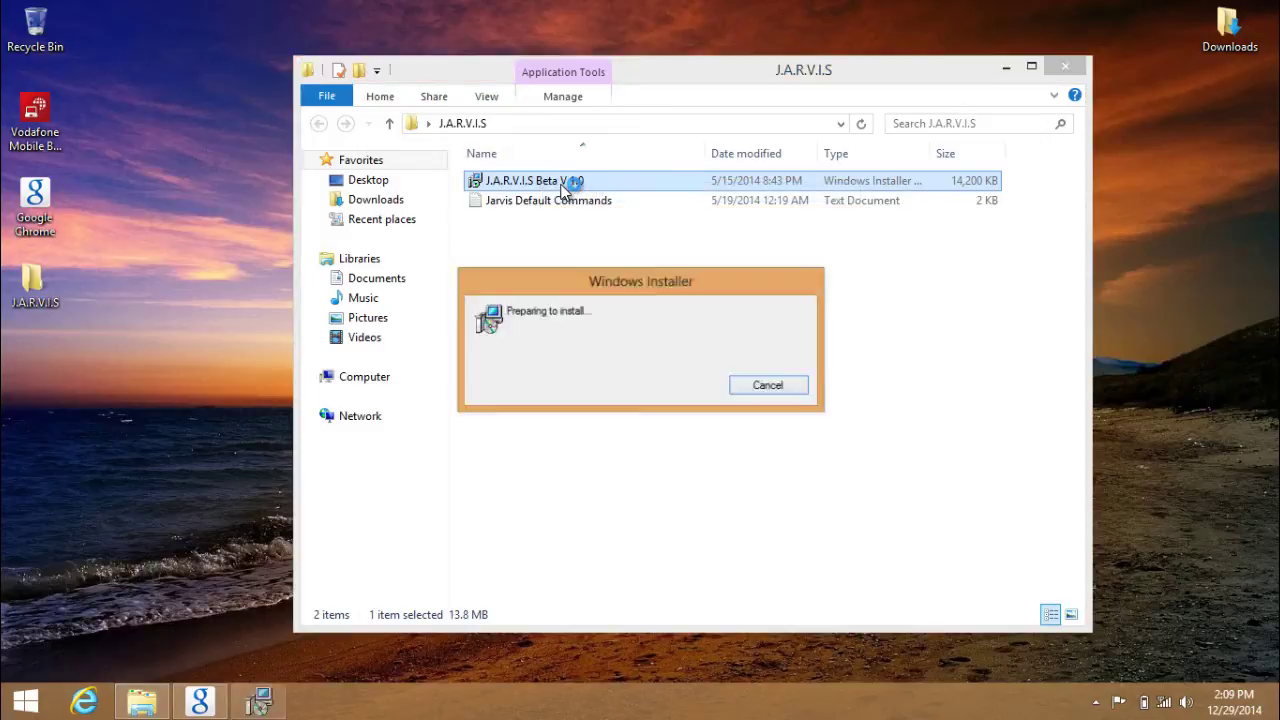
pyautogui.click(1005, 67)
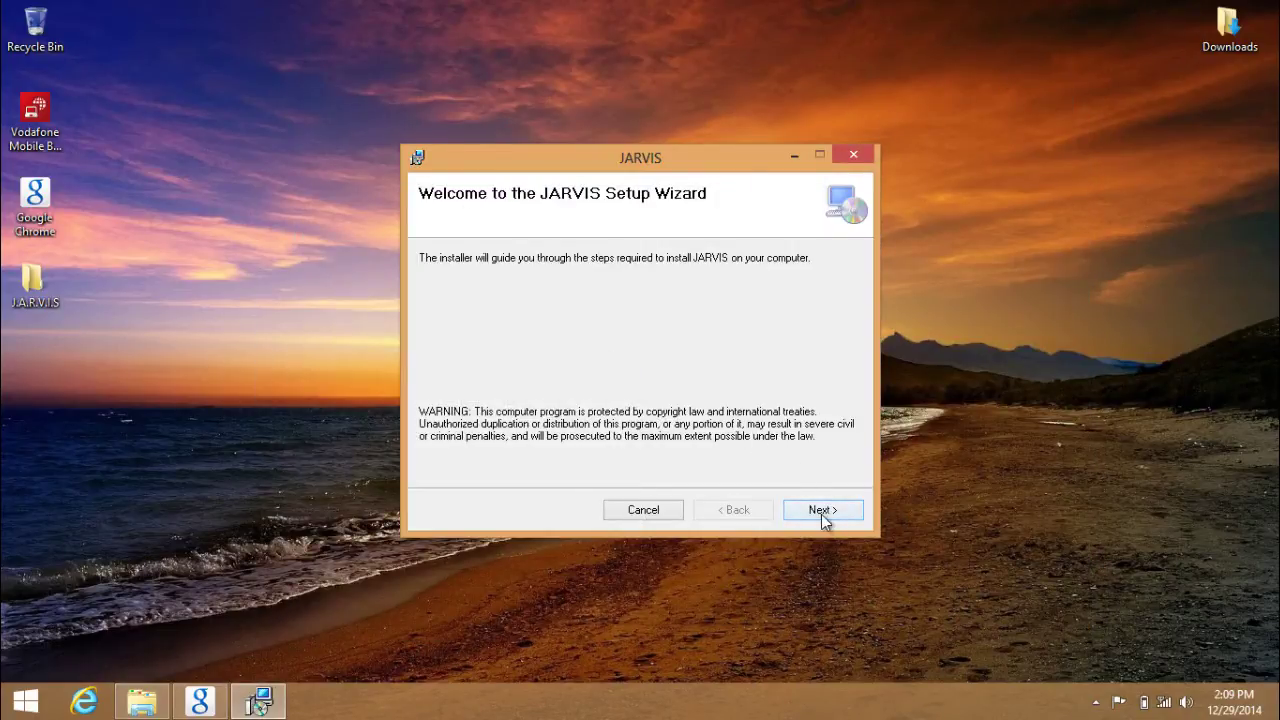
pyautogui.click(821, 511)
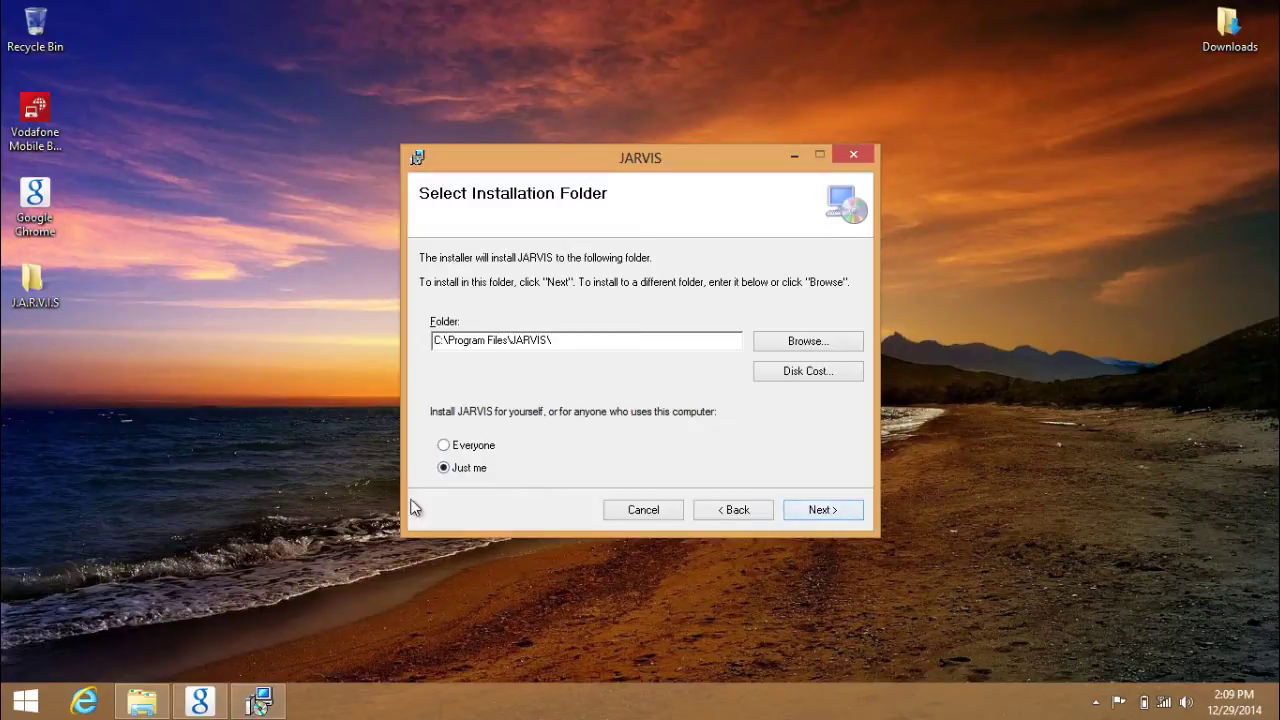
pyautogui.click(843, 513)
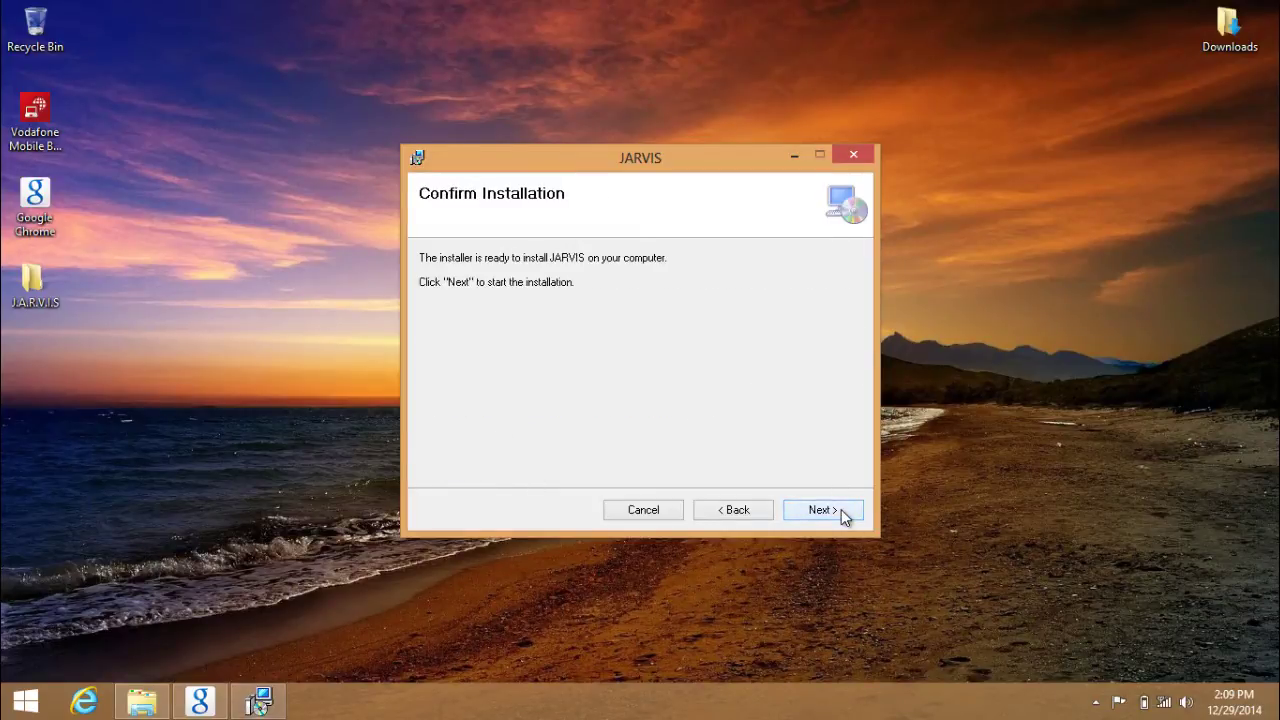
pyautogui.click(843, 513)
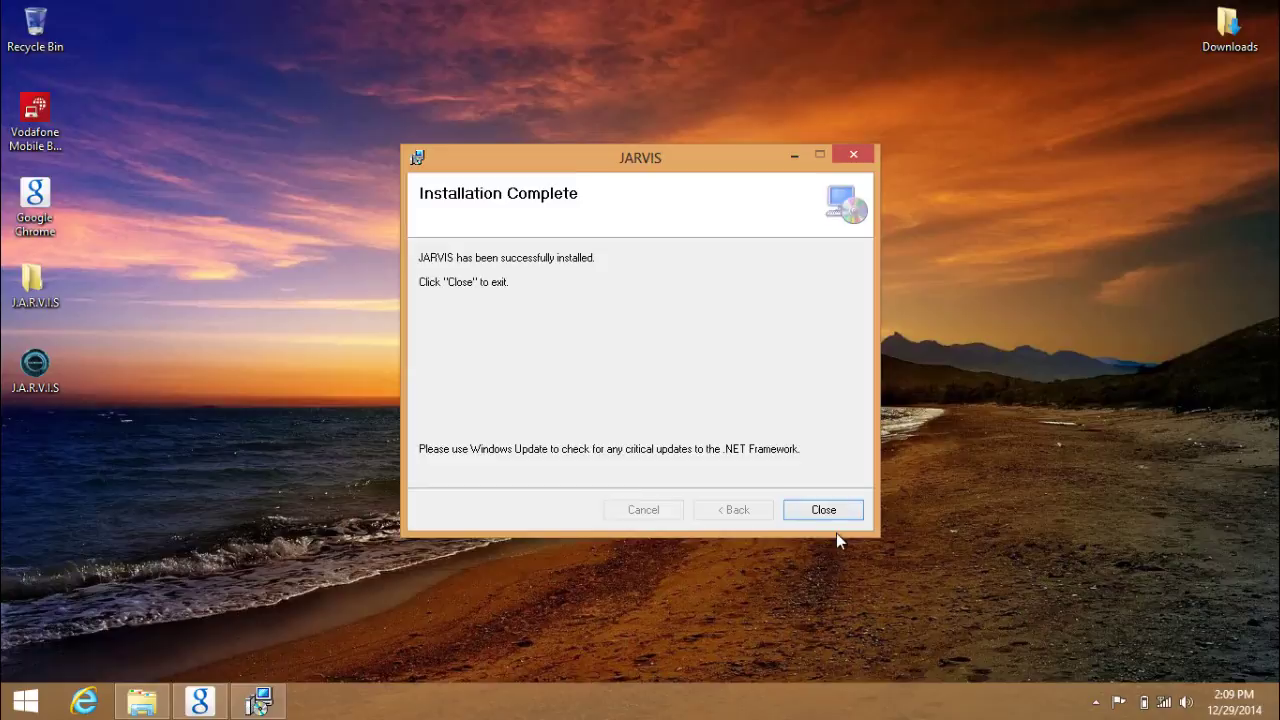
pyautogui.click(824, 510)
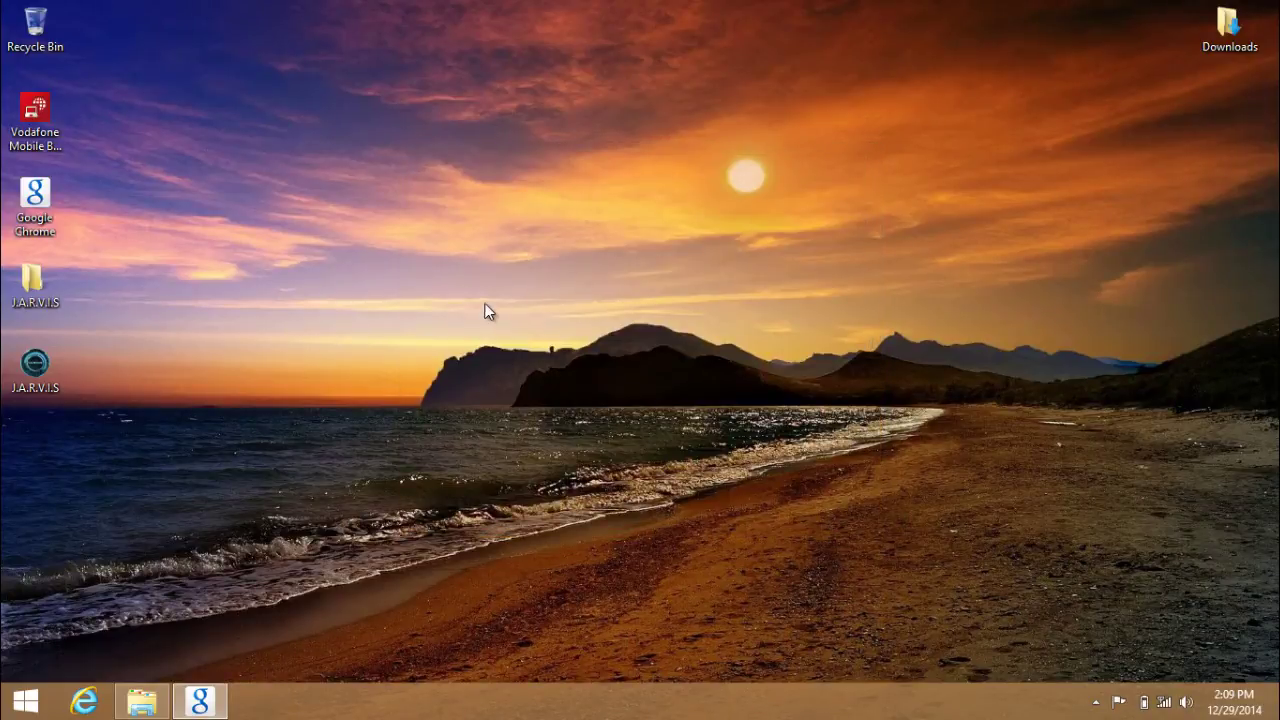
# Step: Launch J.A.R.V.I.S. V.1.1.0 from its desktop shortcut and let the en-US main window load
pyautogui.doubleClick(41, 385)
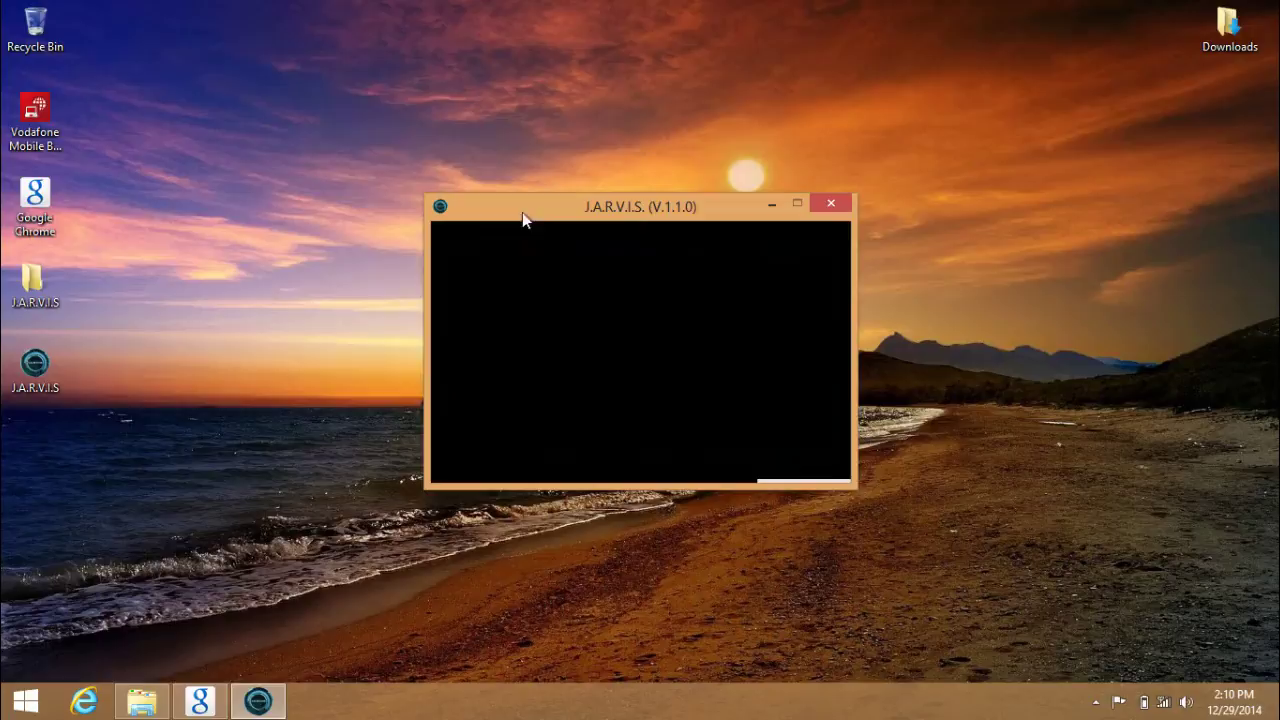
pyautogui.moveTo(598, 205); pyautogui.dragTo(602, 172)
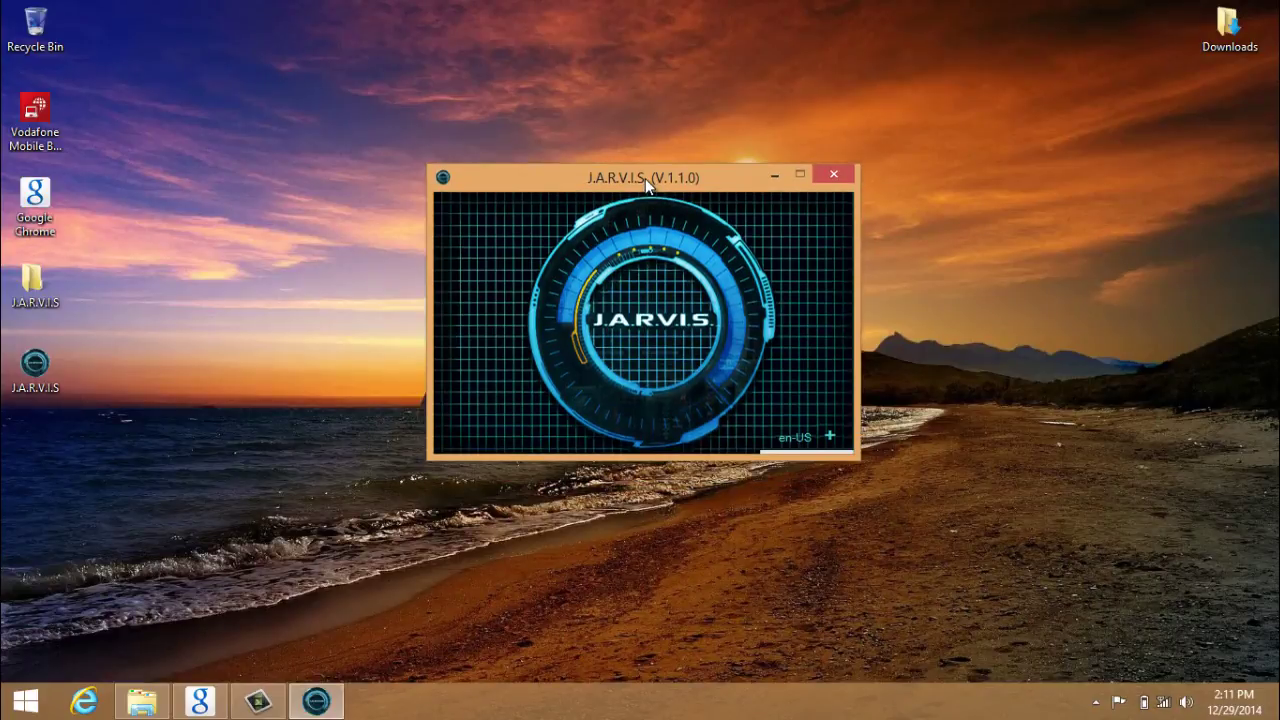
# Step: Open Customize and browse its Web Commands, Social Commands and User Info tabs
pyautogui.click(831, 440)
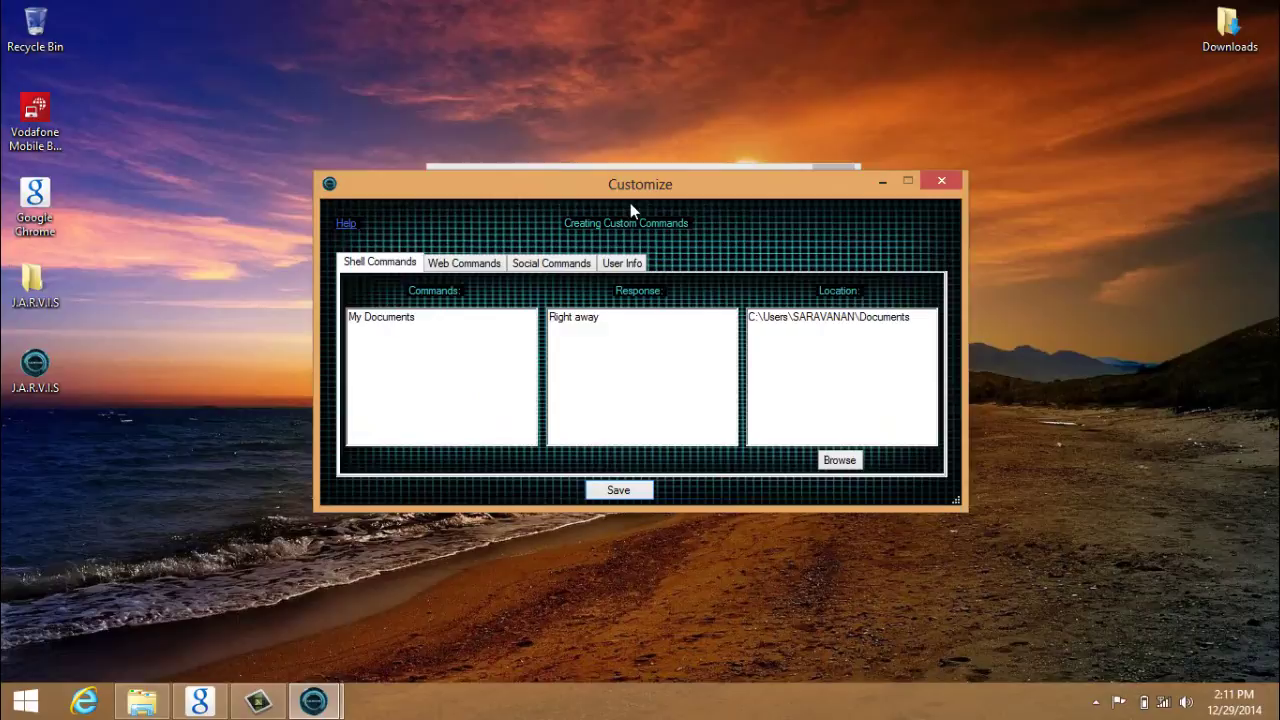
pyautogui.moveTo(632, 199); pyautogui.dragTo(644, 370)
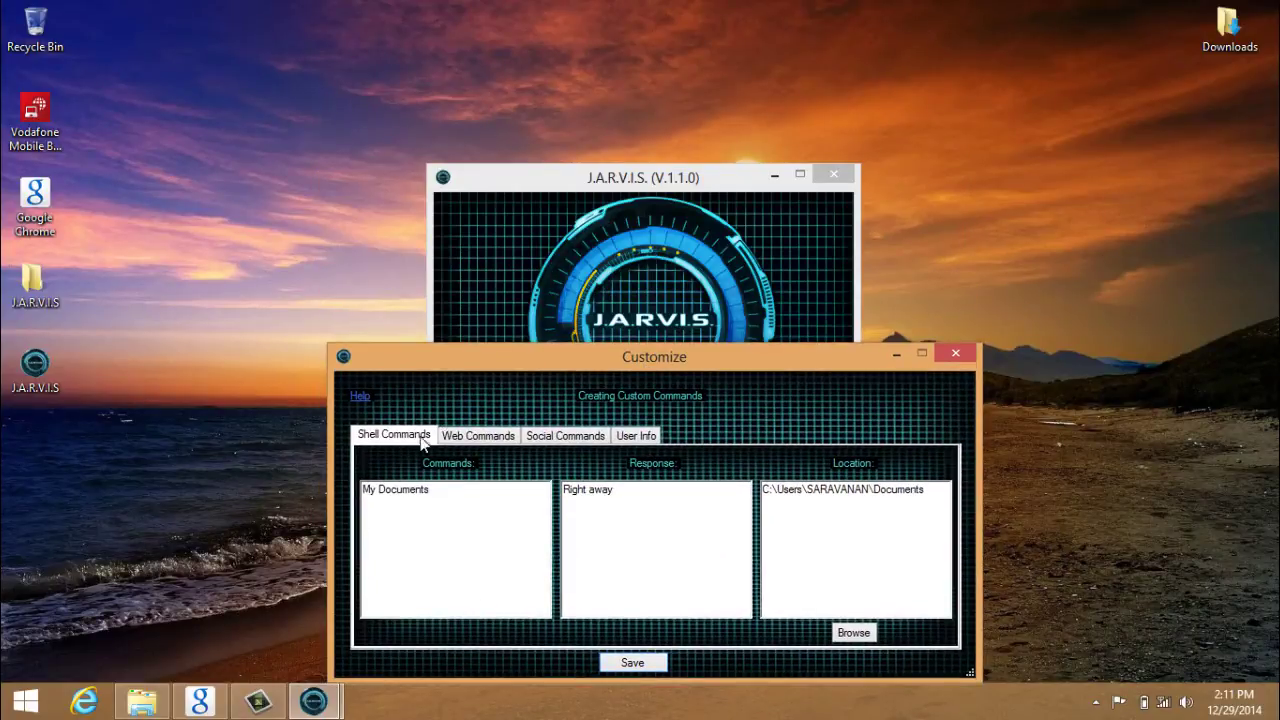
pyautogui.click(489, 438)
pyautogui.click(568, 435)
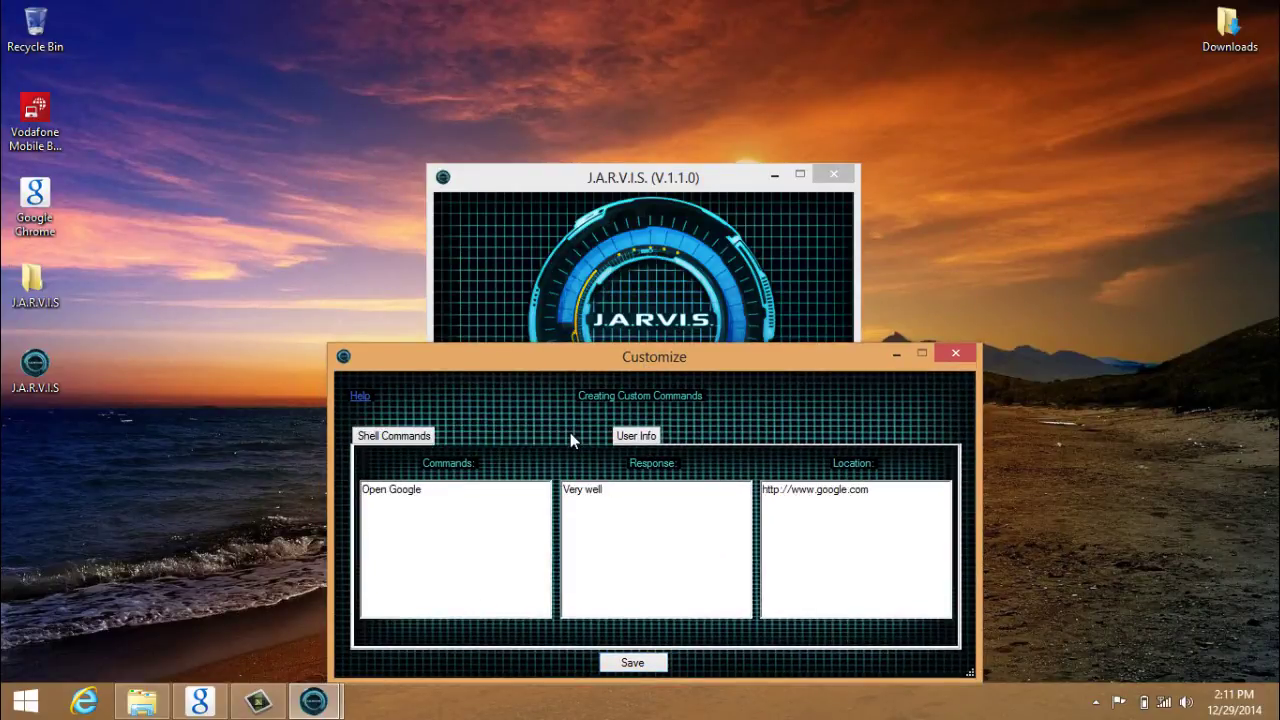
pyautogui.click(635, 436)
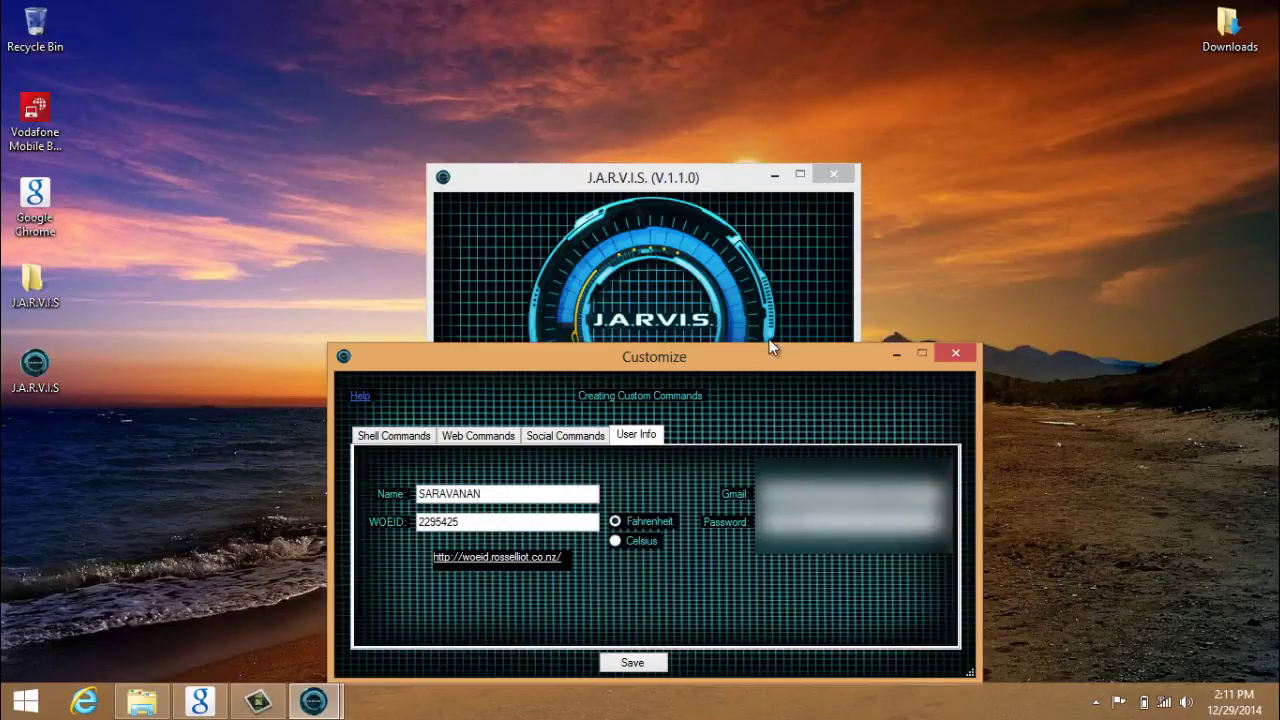
# Step: Return to Shell Commands, close Customize, then reopen the User Info settings with the WOEID link
pyautogui.moveTo(740, 368); pyautogui.dragTo(736, 342)
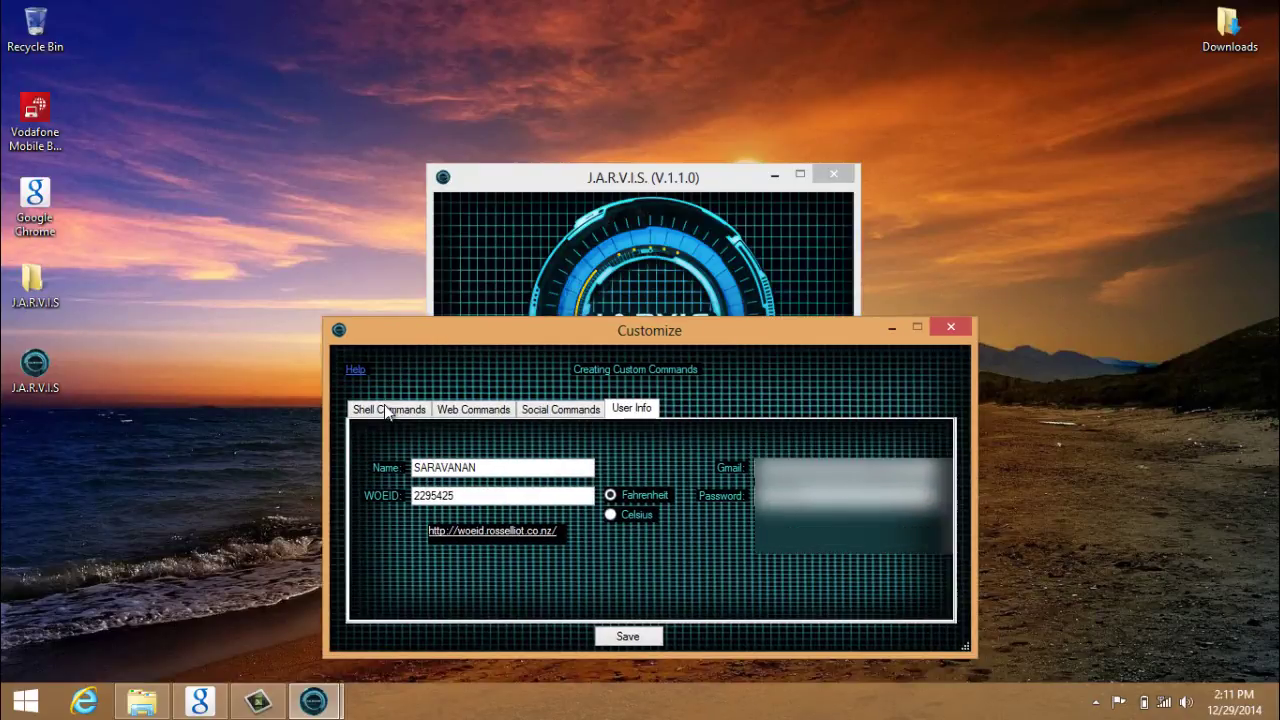
pyautogui.click(384, 408)
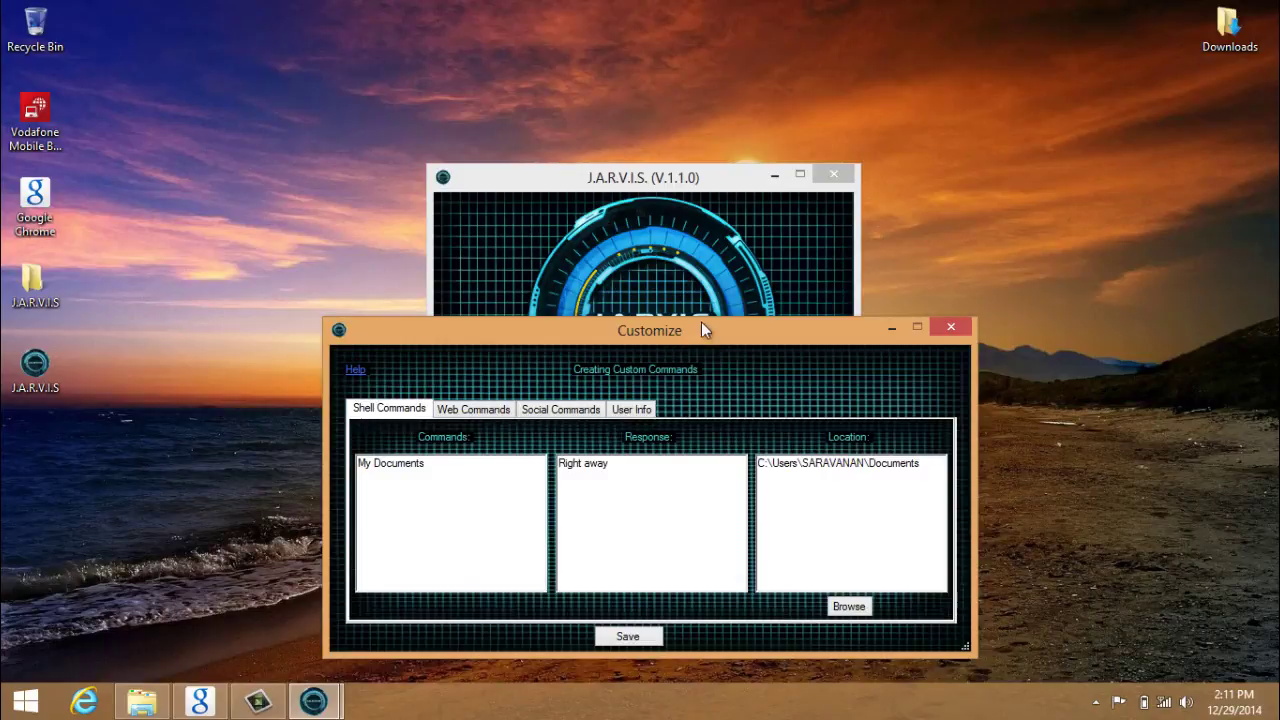
pyautogui.moveTo(703, 328); pyautogui.dragTo(703, 294)
pyautogui.click(948, 295)
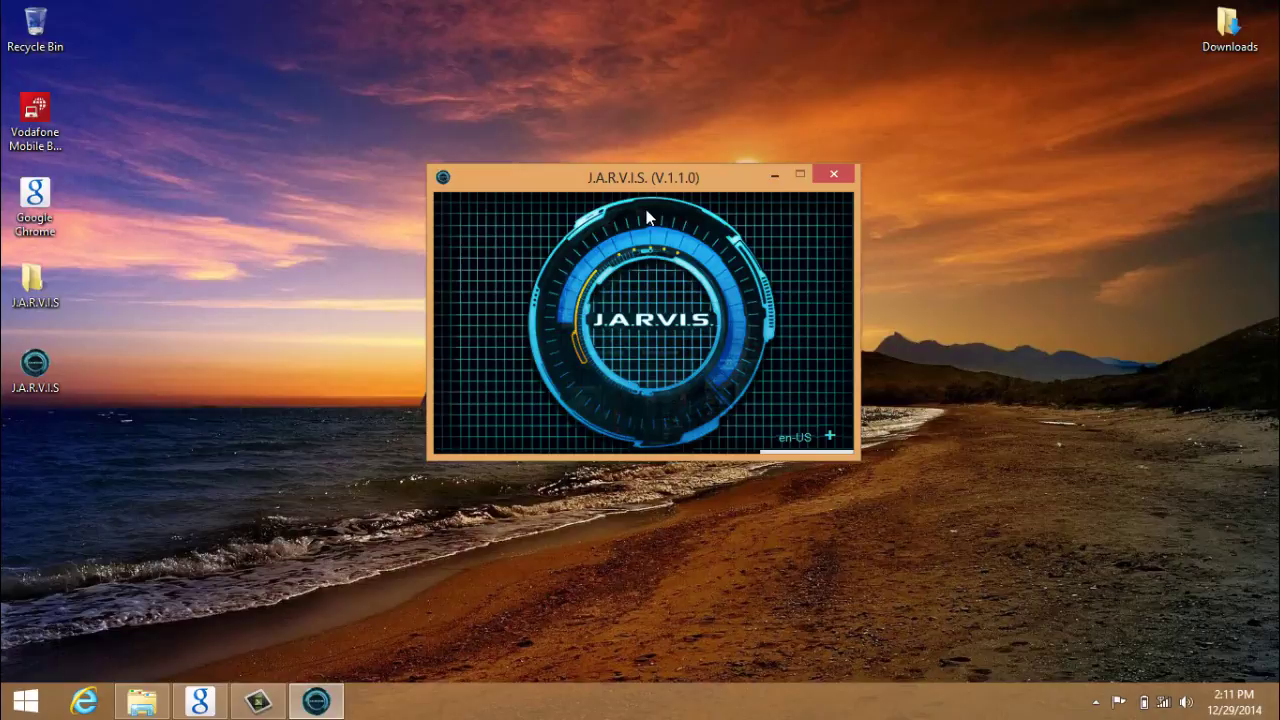
pyautogui.moveTo(652, 180)
pyautogui.mouseDown()
pyautogui.moveTo(628, 228)
pyautogui.moveTo(627, 216)
pyautogui.mouseUp()
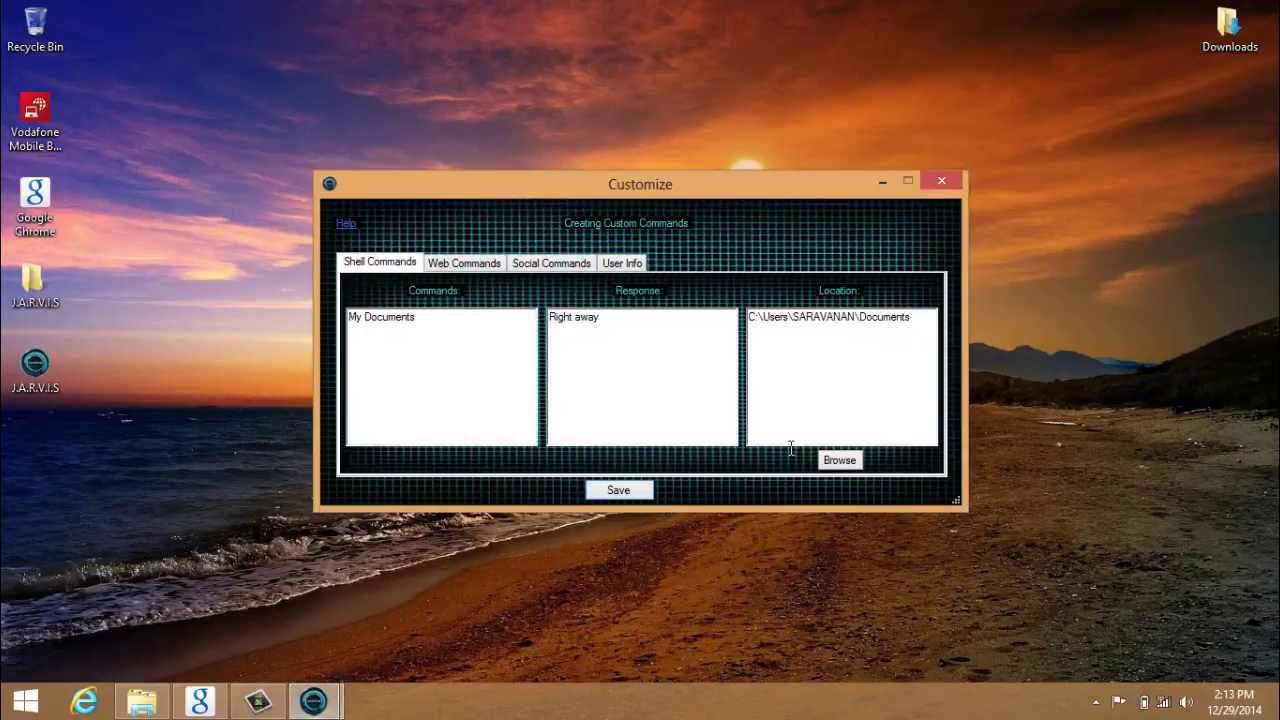
pyautogui.click(612, 261)
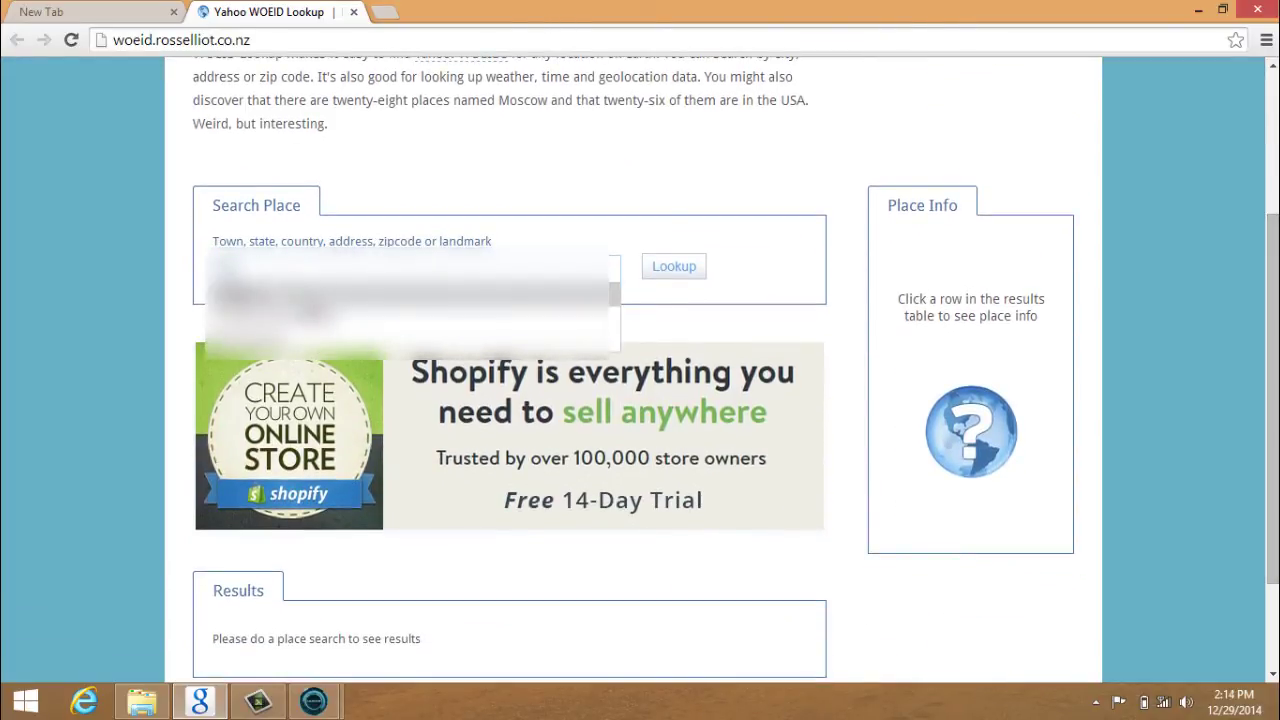
# Step: Look up Madurai on WOEID Lookup, copy its WOEID 2295425, and minimize Chrome
pyautogui.click(320, 308)
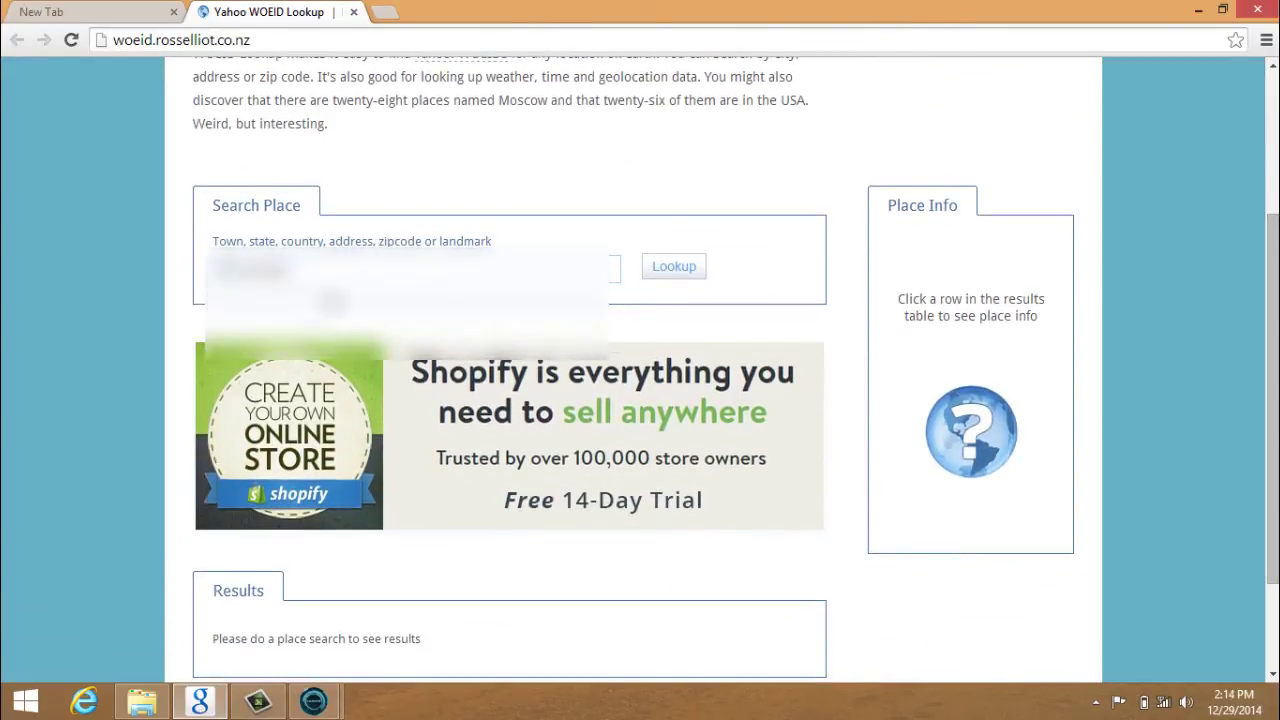
pyautogui.click(677, 272)
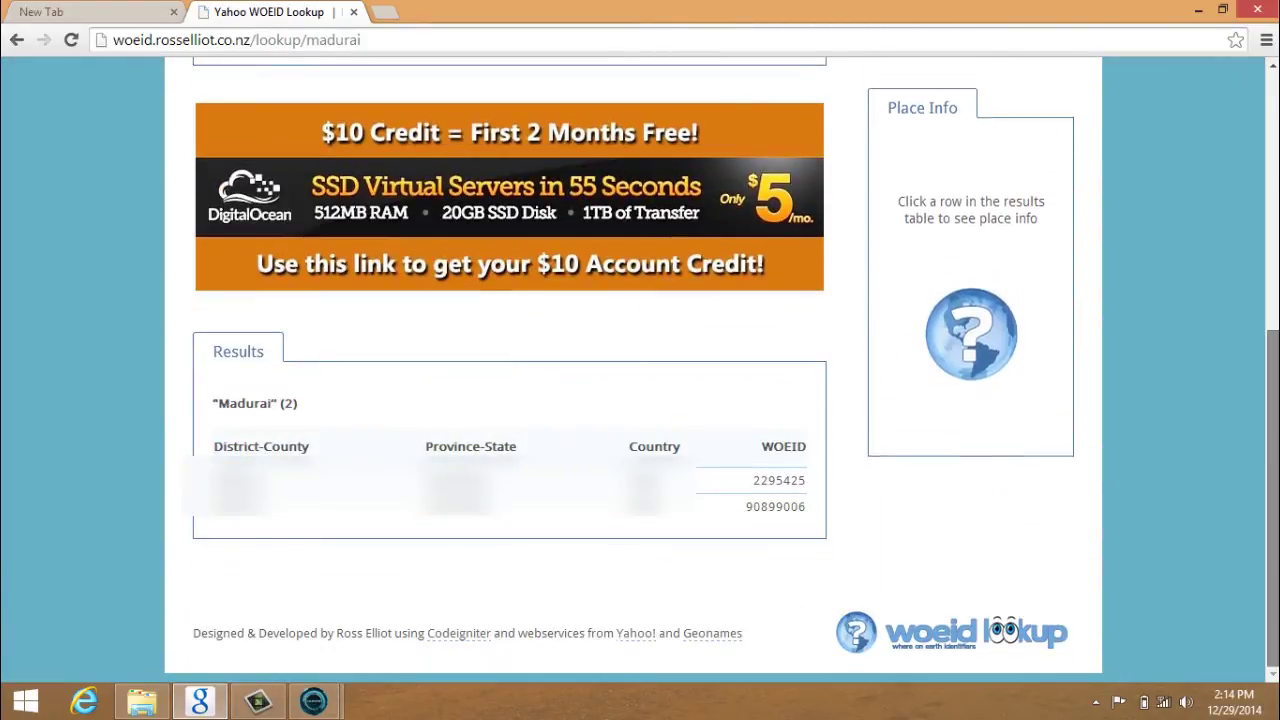
pyautogui.moveTo(754, 481)
pyautogui.mouseDown()
pyautogui.moveTo(817, 487)
pyautogui.moveTo(754, 486)
pyautogui.mouseUp()
pyautogui.doubleClick(757, 486)
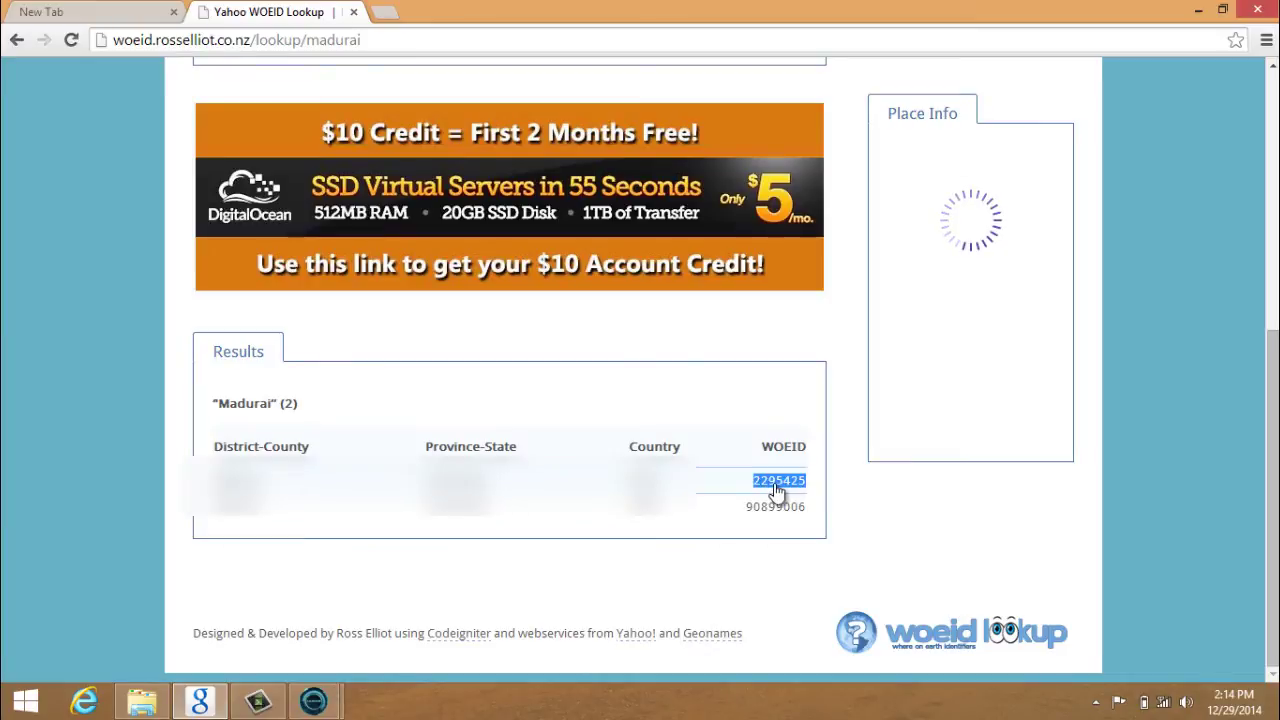
pyautogui.rightClick(777, 490)
pyautogui.click(792, 496)
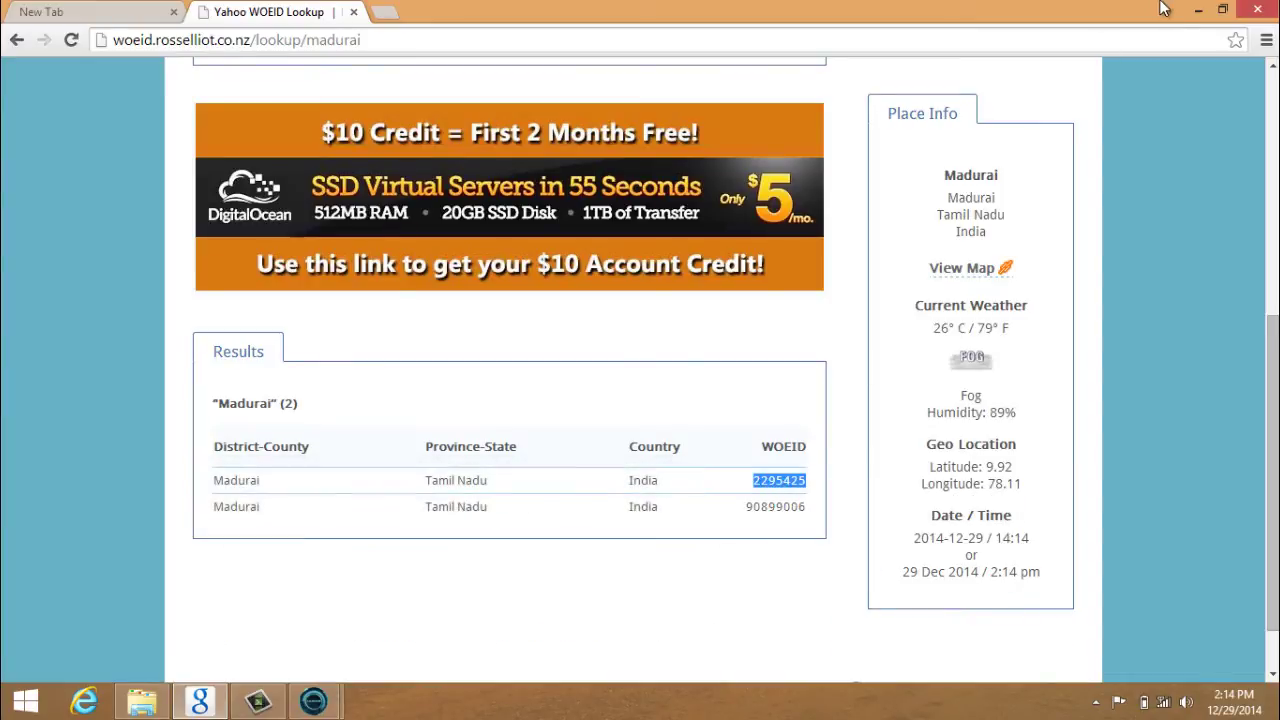
pyautogui.click(1198, 10)
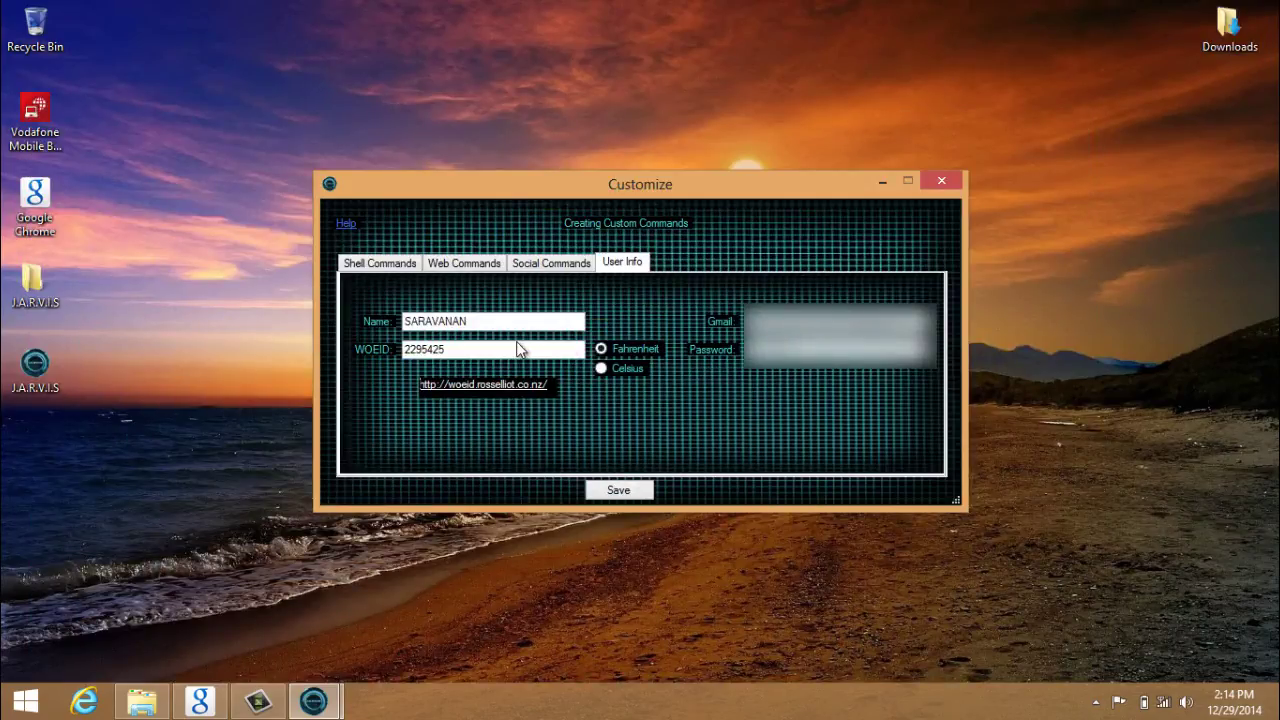
# Step: Paste 2295425 into the User Info WOEID field and close the Customize window
pyautogui.doubleClick(464, 350)
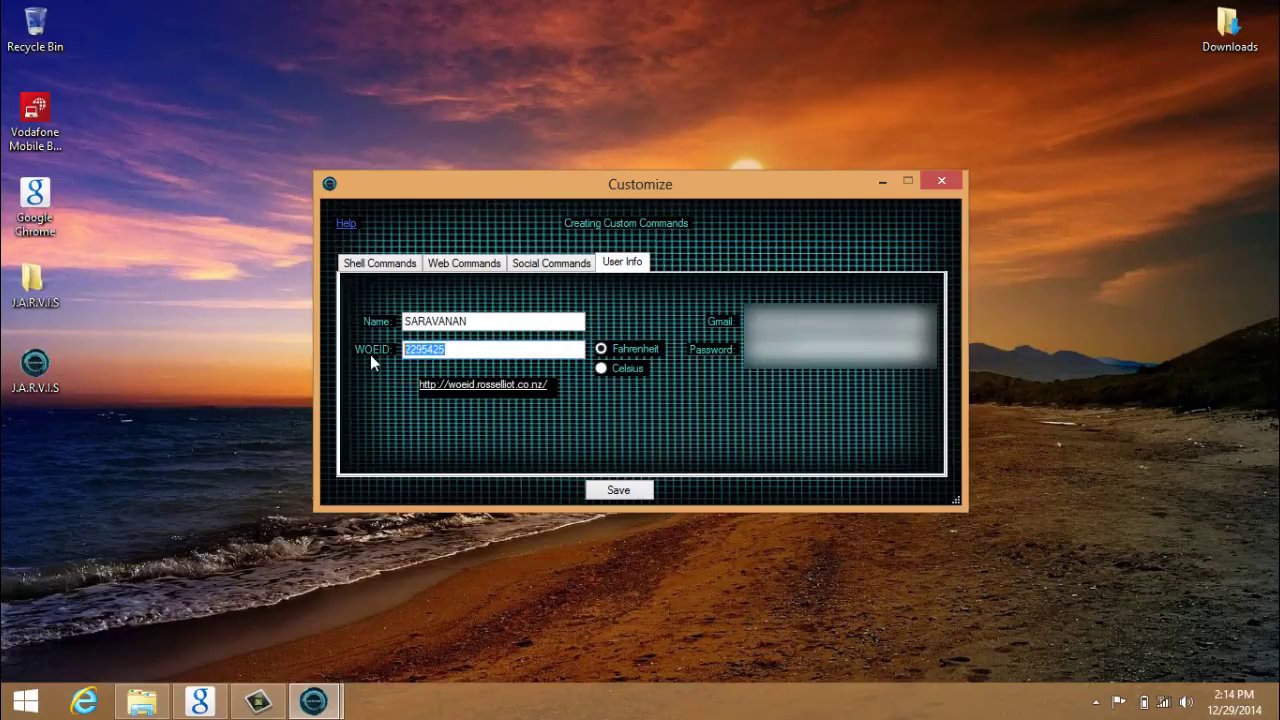
pyautogui.rightClick(488, 350)
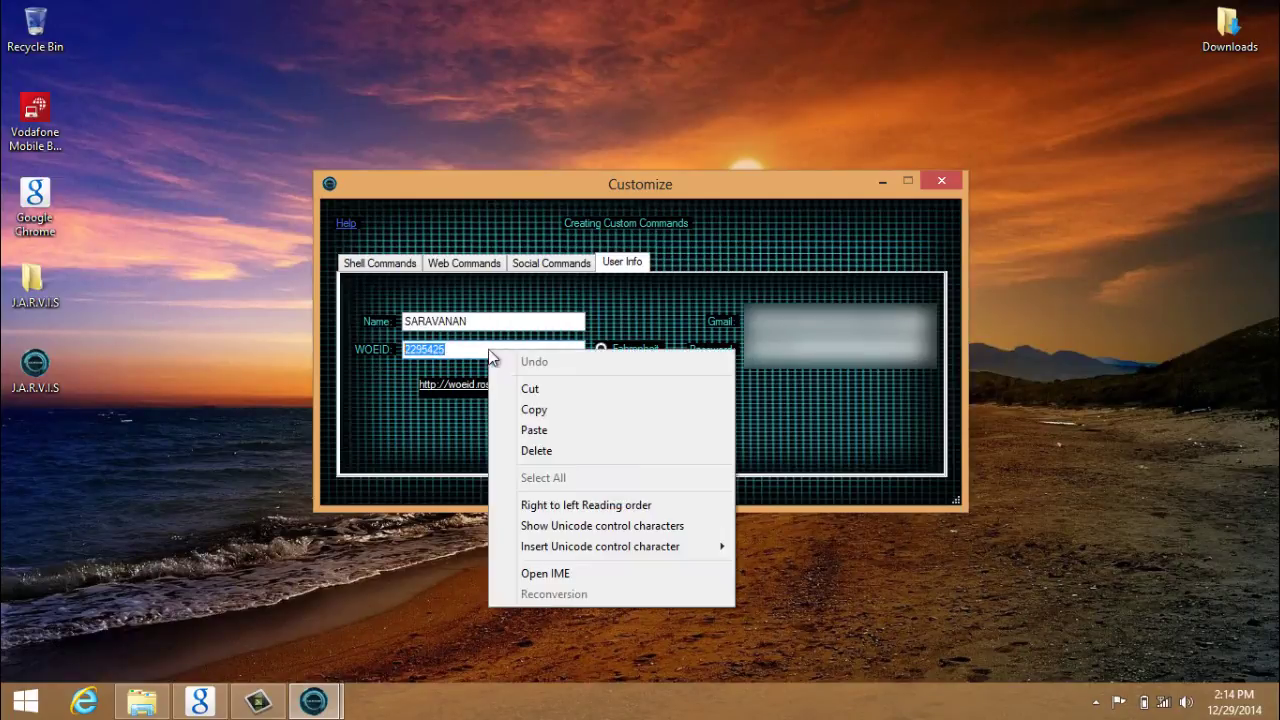
pyautogui.click(551, 431)
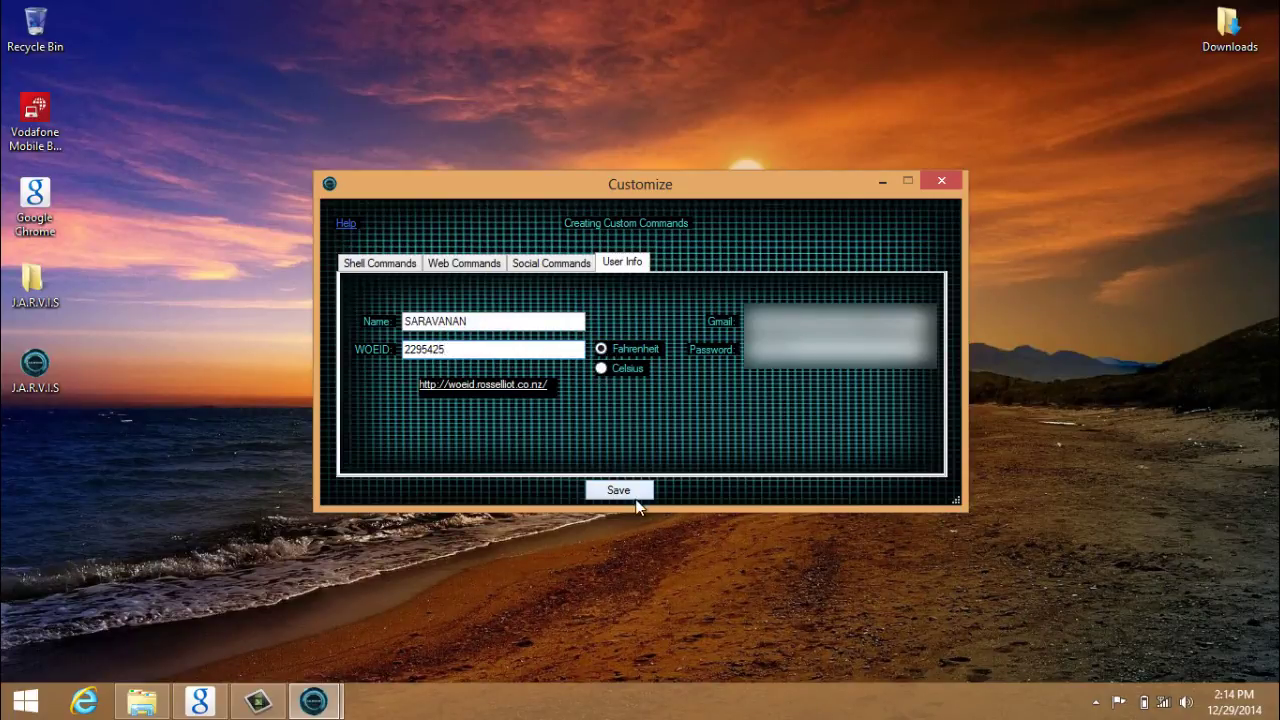
pyautogui.click(939, 186)
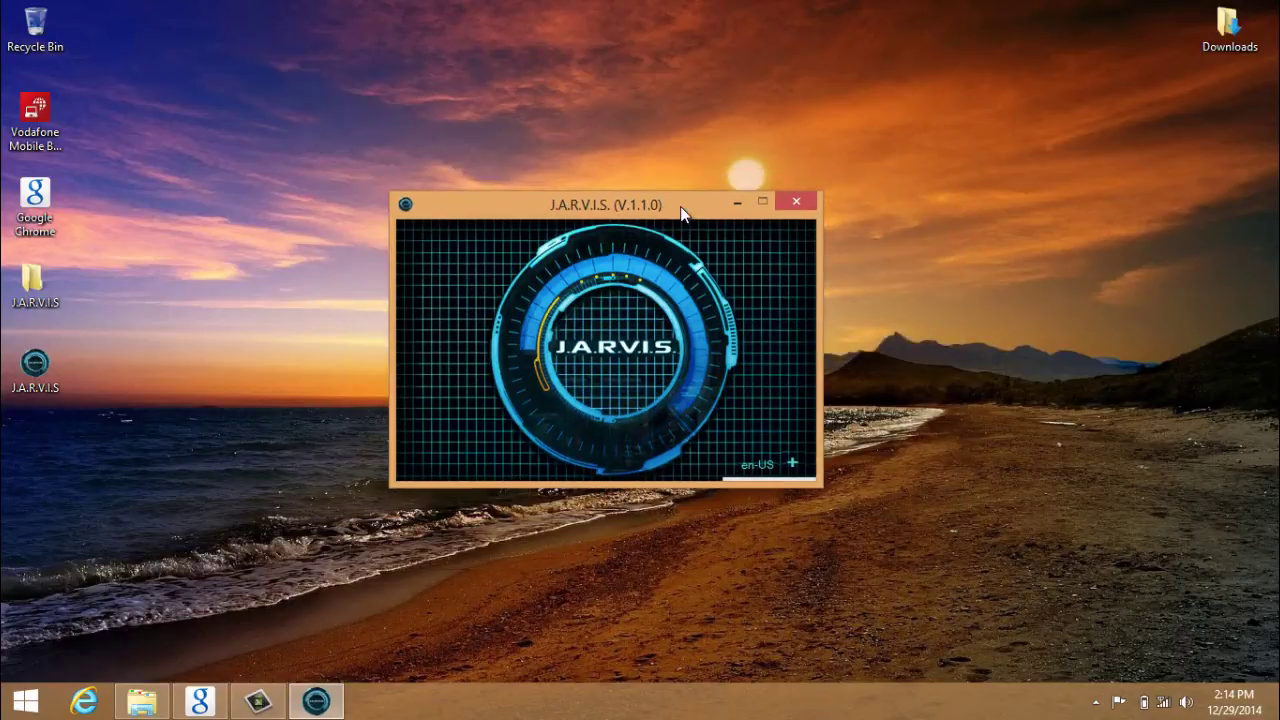
# Step: Display the voice command list beginning Hello, Hello Jarvis, Goodbye and What's my name?
pyautogui.moveTo(681, 208)
pyautogui.mouseDown()
pyautogui.moveTo(683, 172)
pyautogui.moveTo(648, 186)
pyautogui.mouseUp()
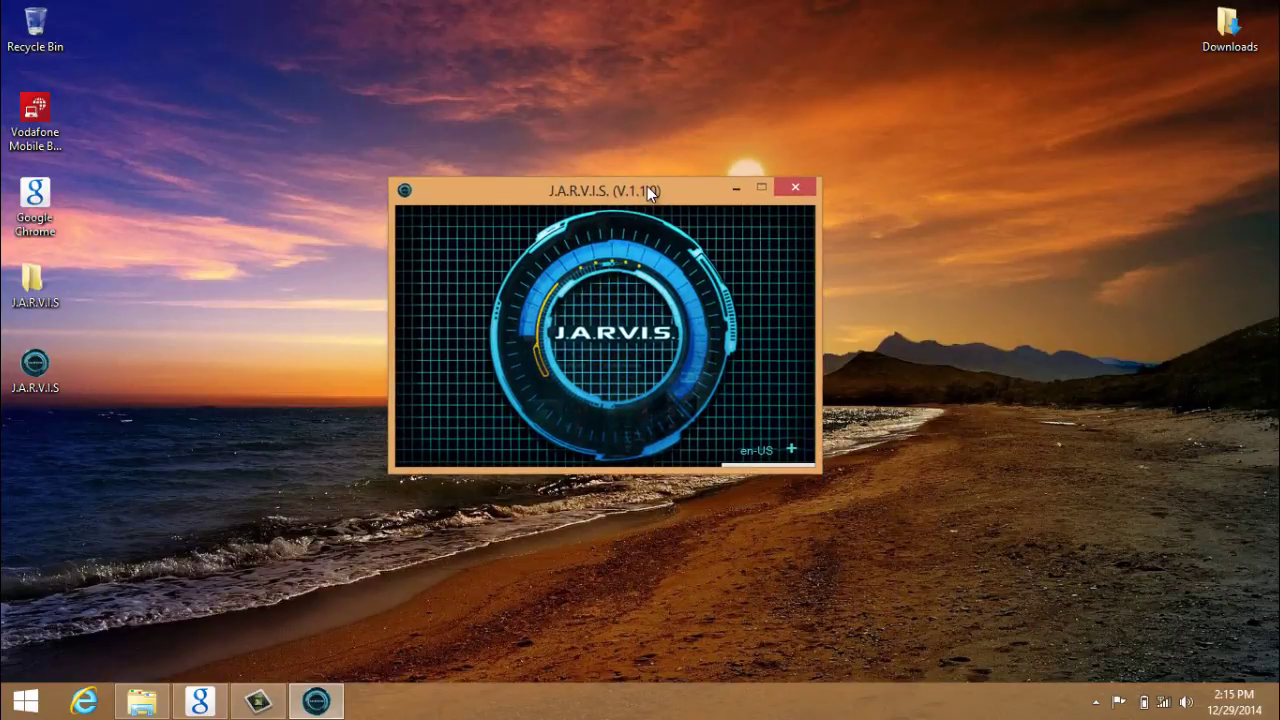
pyautogui.click(573, 355)
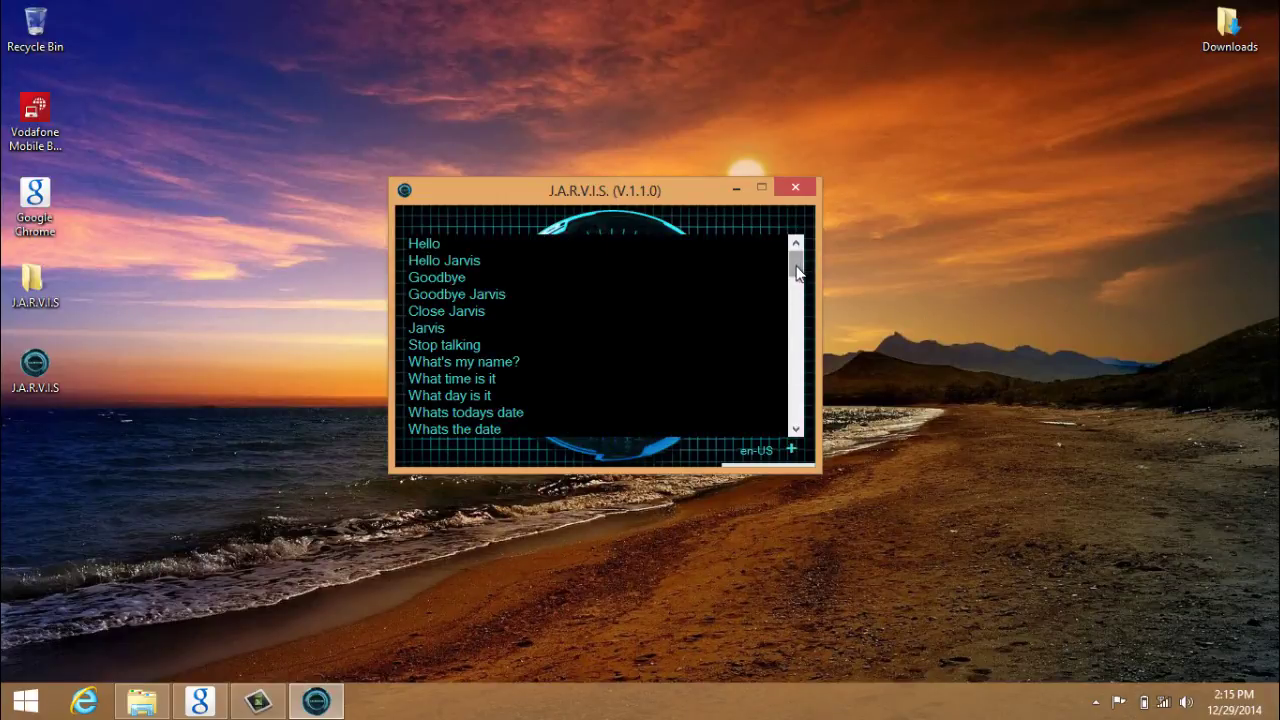
# Step: Scroll the command list to its end, triggering the minor performance update message
pyautogui.scroll(-1, 797, 278)
pyautogui.moveTo(797, 278); pyautogui.dragTo(798, 281)
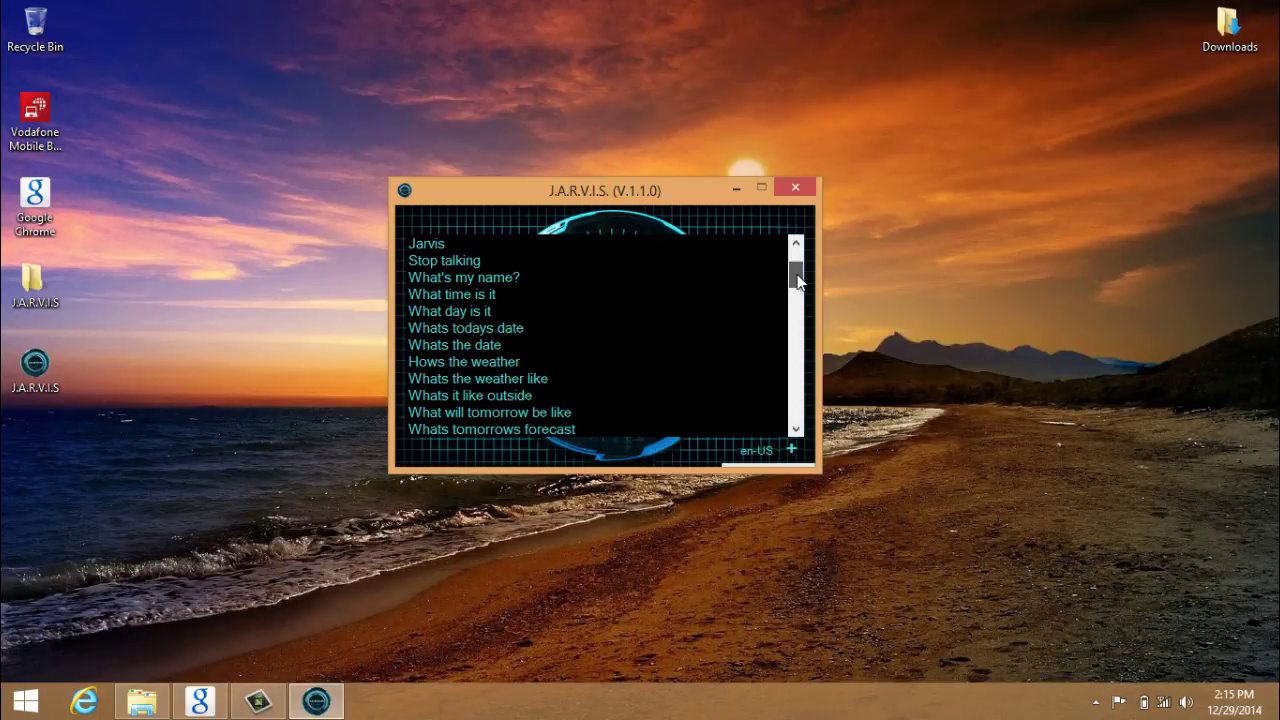
pyautogui.moveTo(797, 281); pyautogui.dragTo(798, 287)
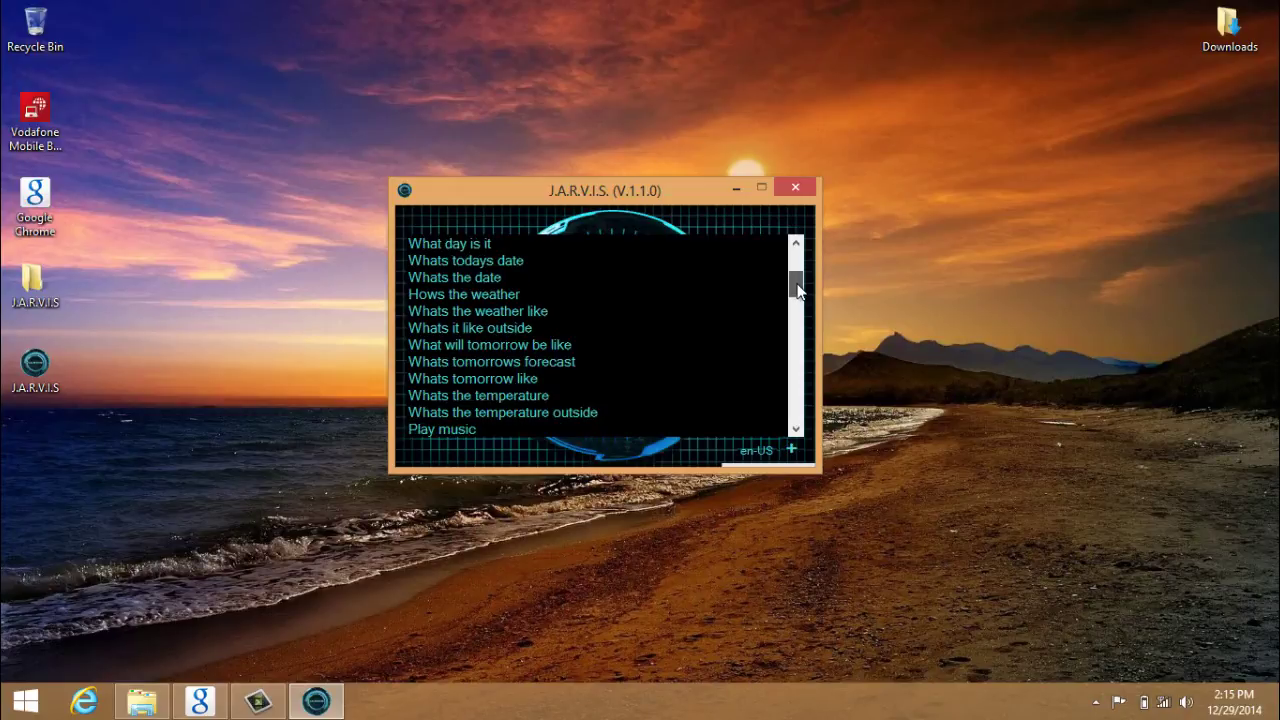
pyautogui.moveTo(797, 289); pyautogui.dragTo(797, 290)
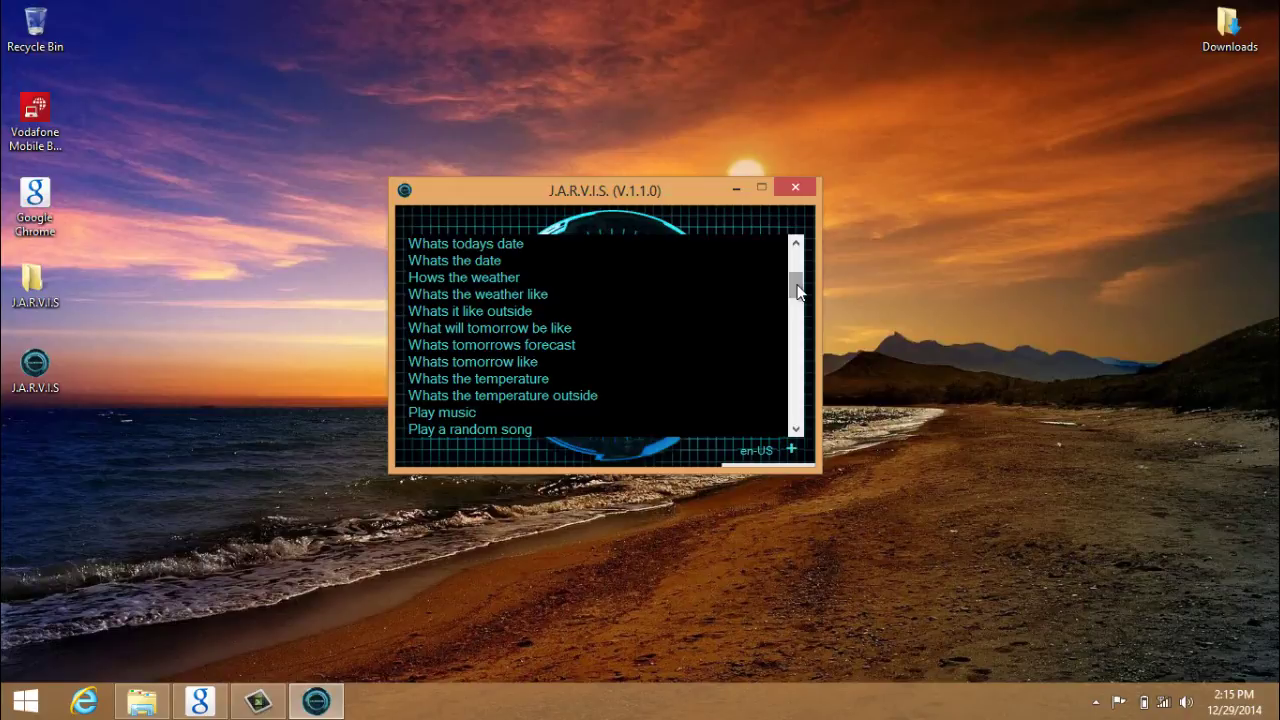
pyautogui.moveTo(798, 290); pyautogui.dragTo(798, 292)
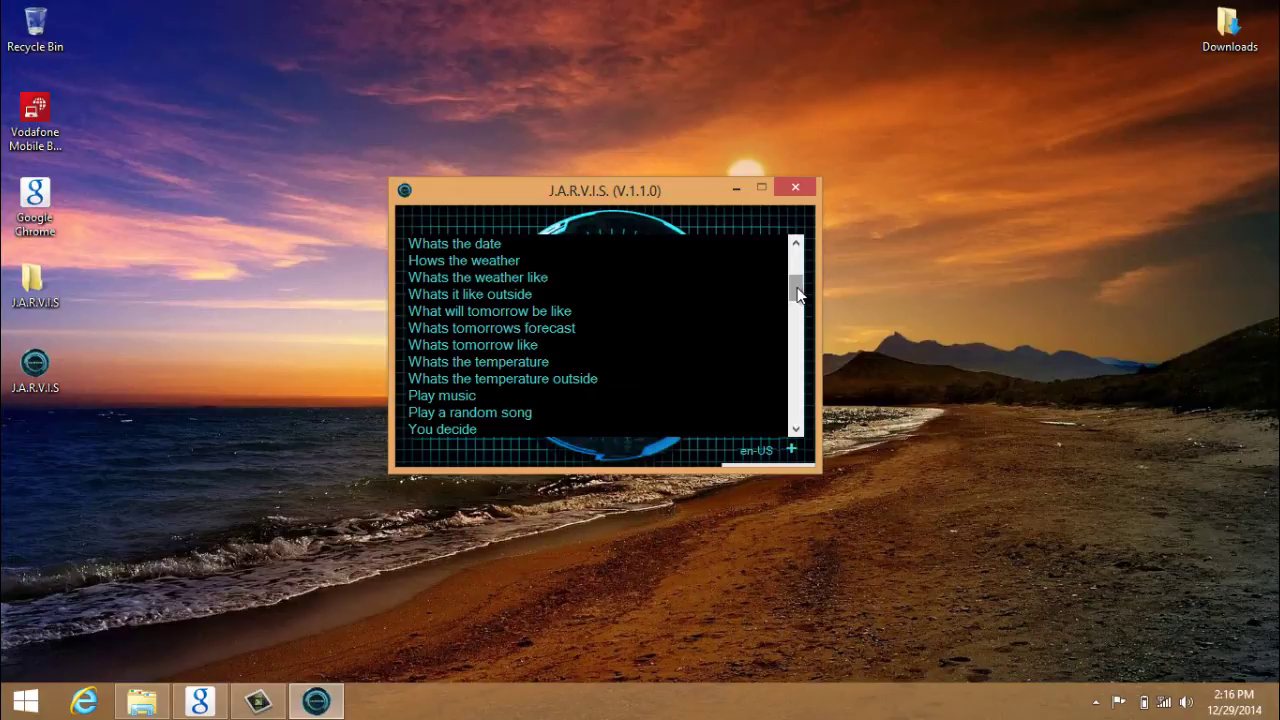
pyautogui.moveTo(798, 292); pyautogui.dragTo(798, 300)
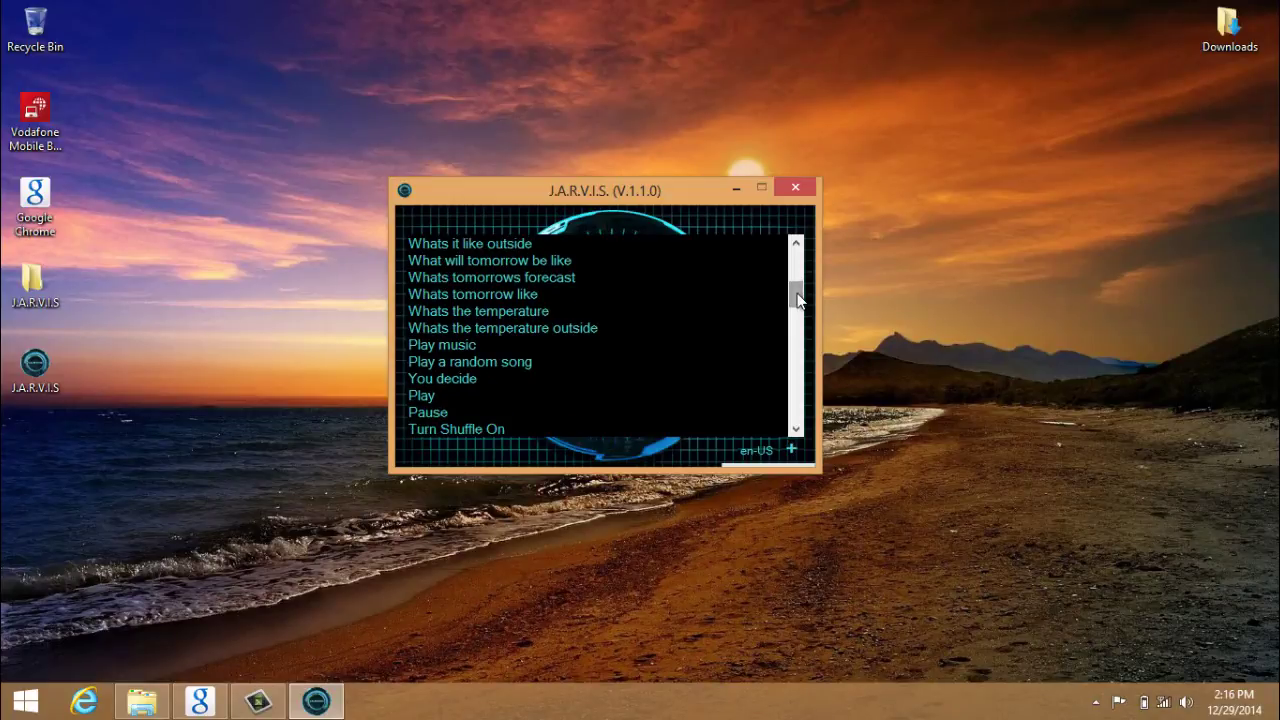
pyautogui.moveTo(798, 298); pyautogui.dragTo(798, 424)
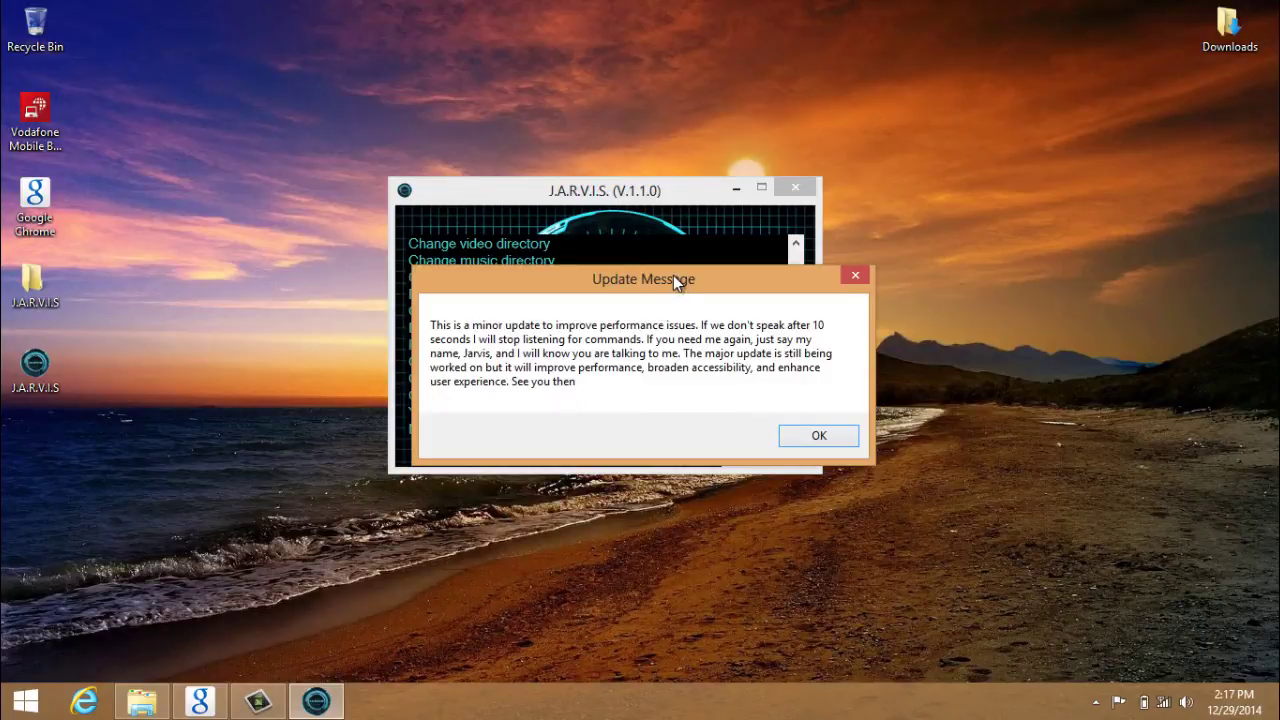
# Step: Read the Update Message about stopping after 10 silent seconds and dismiss it with OK
pyautogui.moveTo(673, 275)
pyautogui.mouseDown()
pyautogui.moveTo(606, 240)
pyautogui.moveTo(626, 243)
pyautogui.mouseUp()
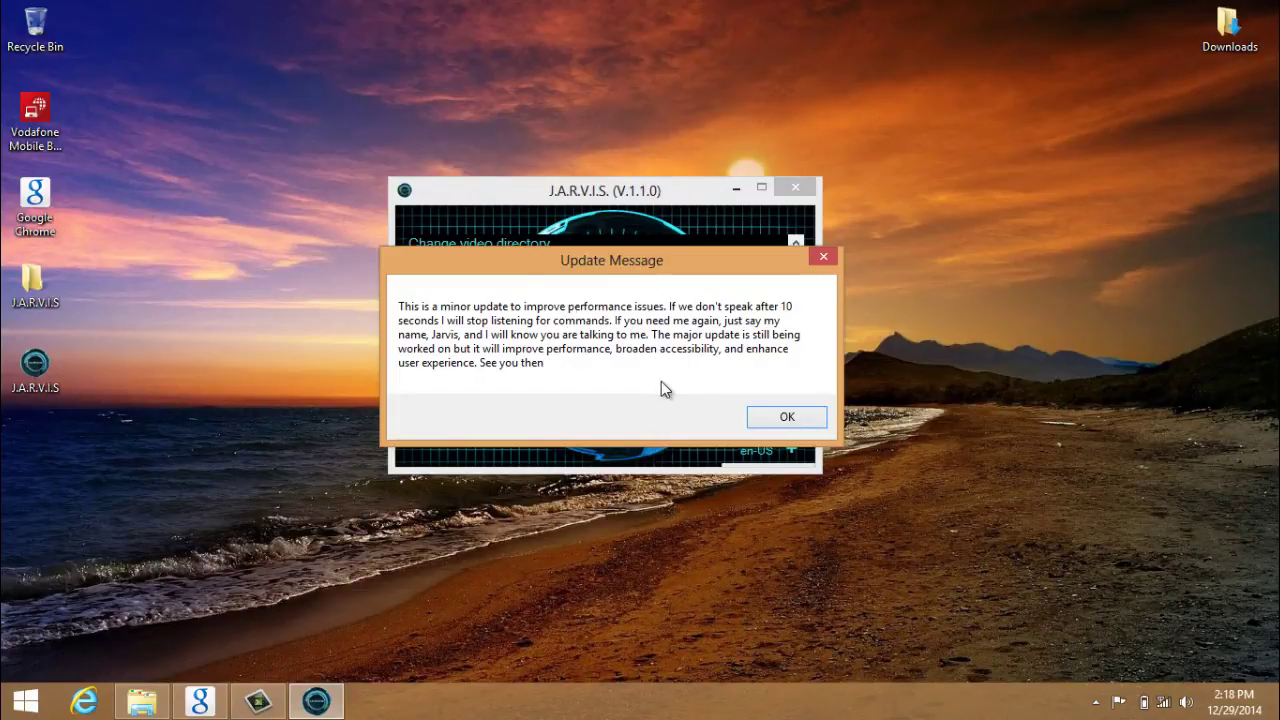
pyautogui.click(784, 418)
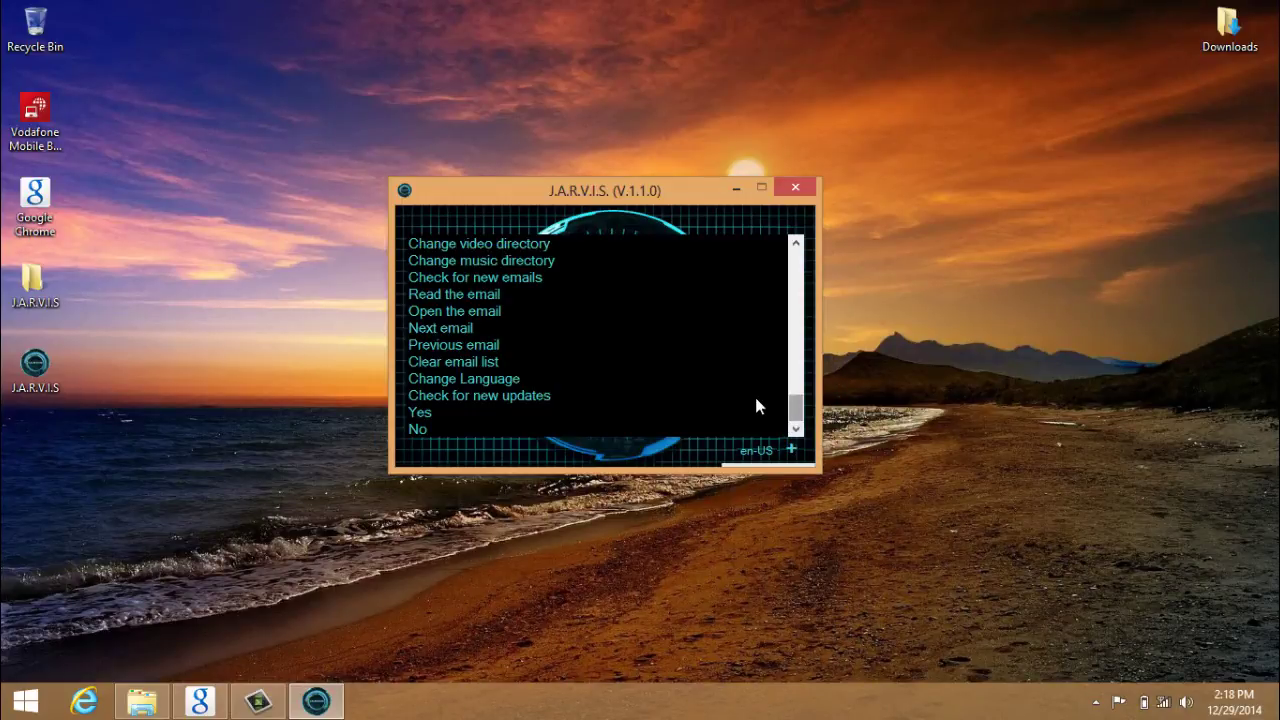
# Step: Scroll the command list back up, minimize Chrome, and reposition J.A.R.V.I.S. for the music folder chooser
pyautogui.scroll(1, 796, 409)
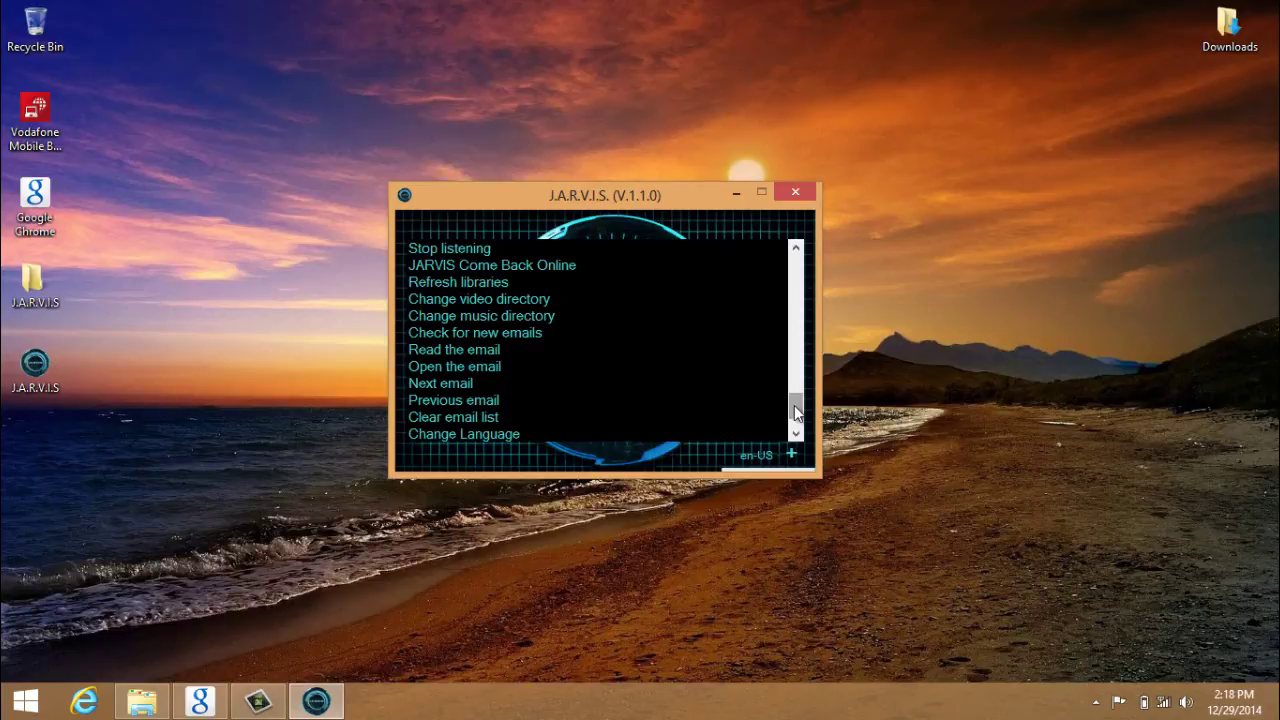
pyautogui.moveTo(625, 205); pyautogui.dragTo(621, 191)
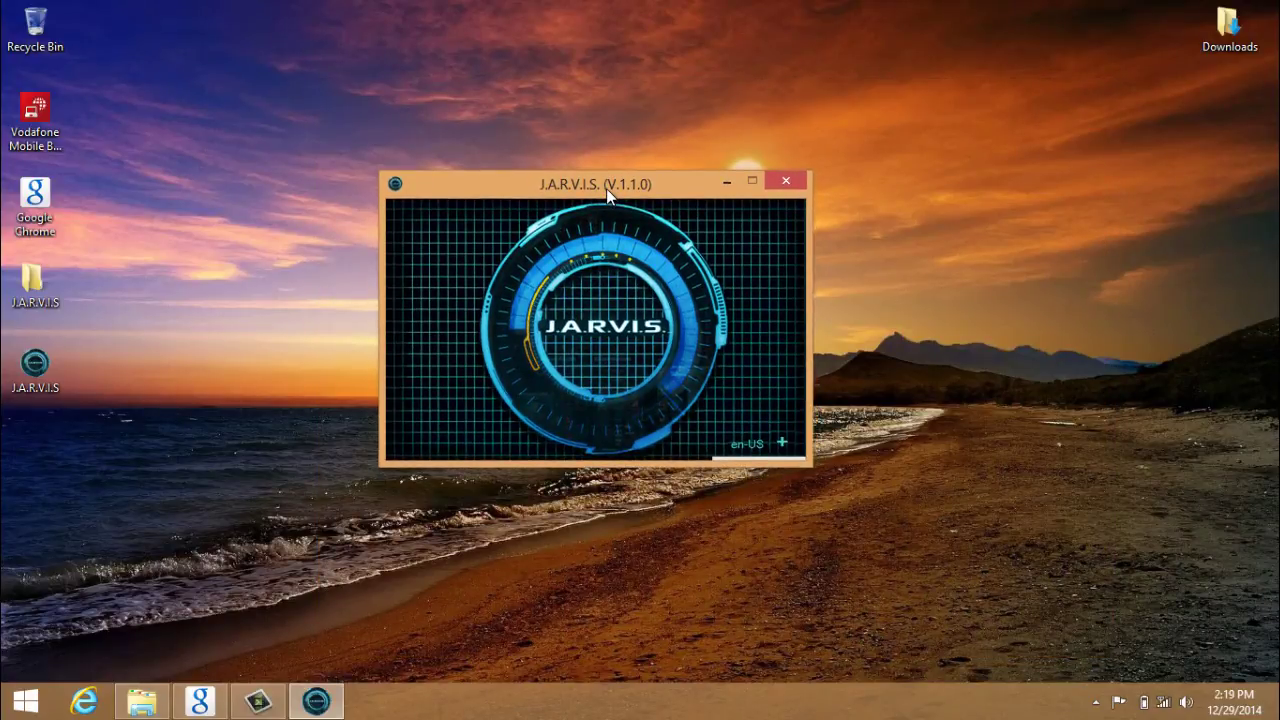
pyautogui.moveTo(607, 194); pyautogui.dragTo(608, 200)
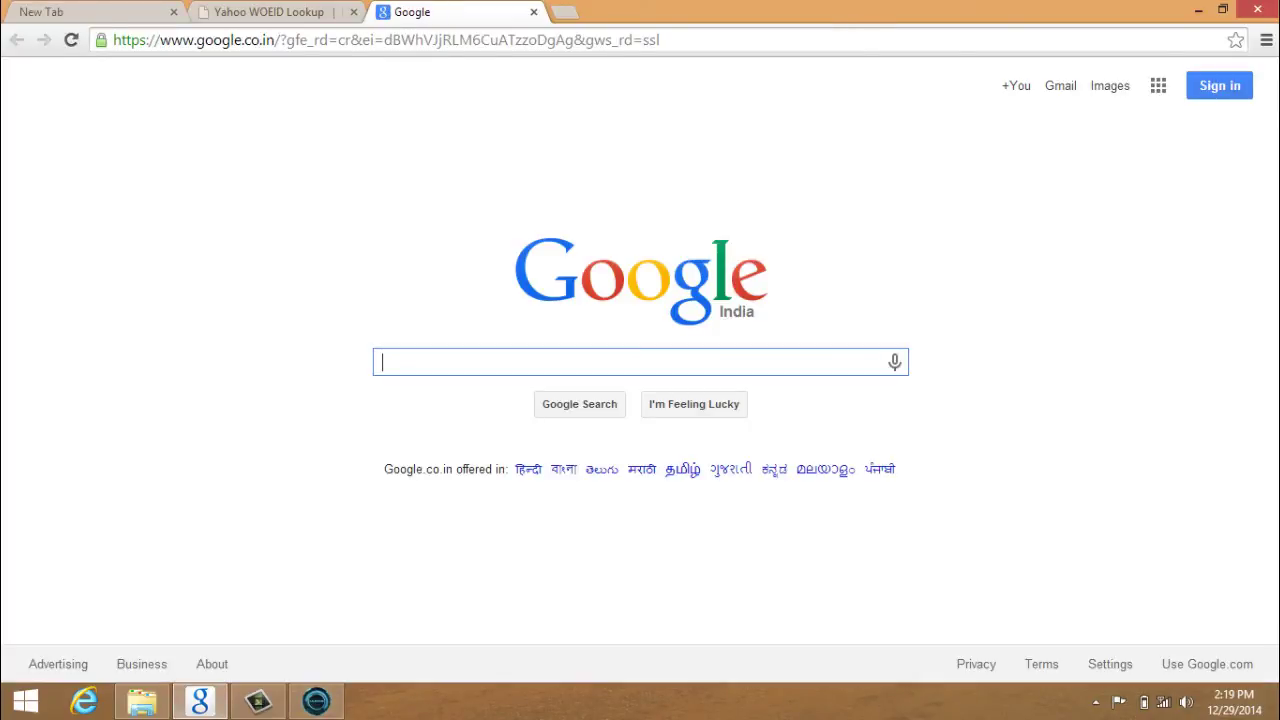
pyautogui.click(1198, 10)
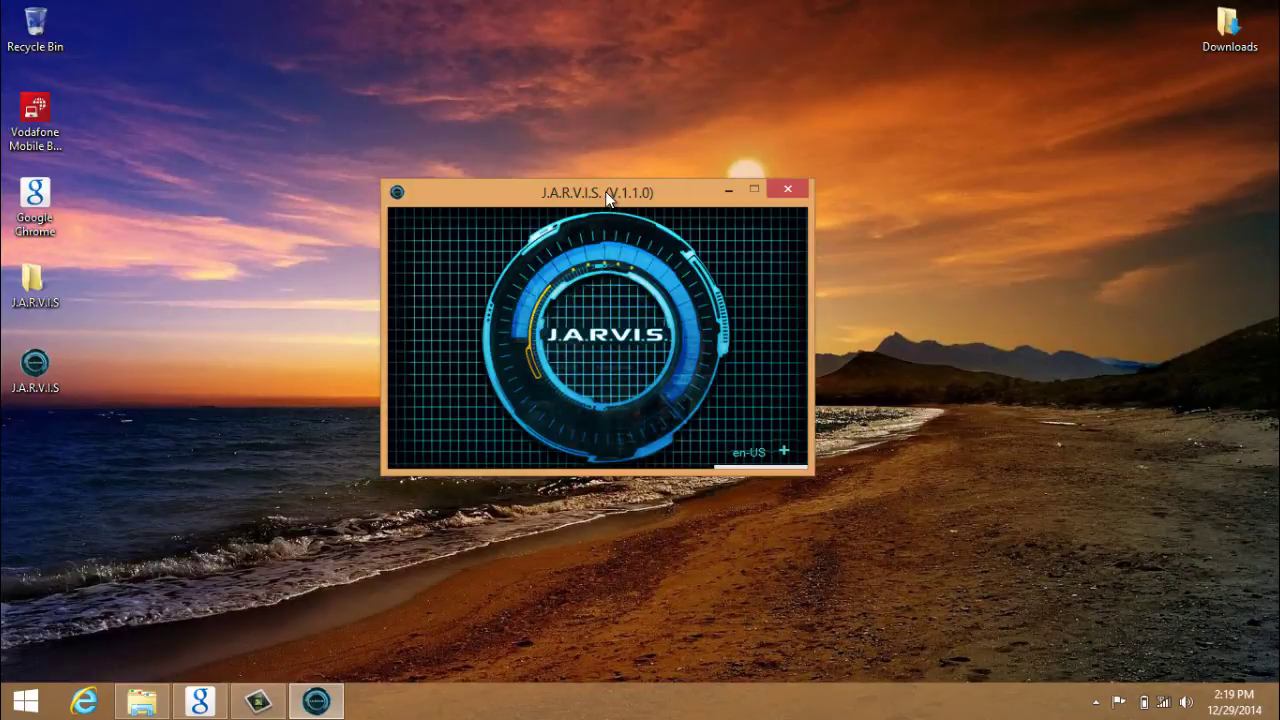
pyautogui.moveTo(607, 197)
pyautogui.mouseDown()
pyautogui.moveTo(614, 220)
pyautogui.moveTo(622, 202)
pyautogui.mouseUp()
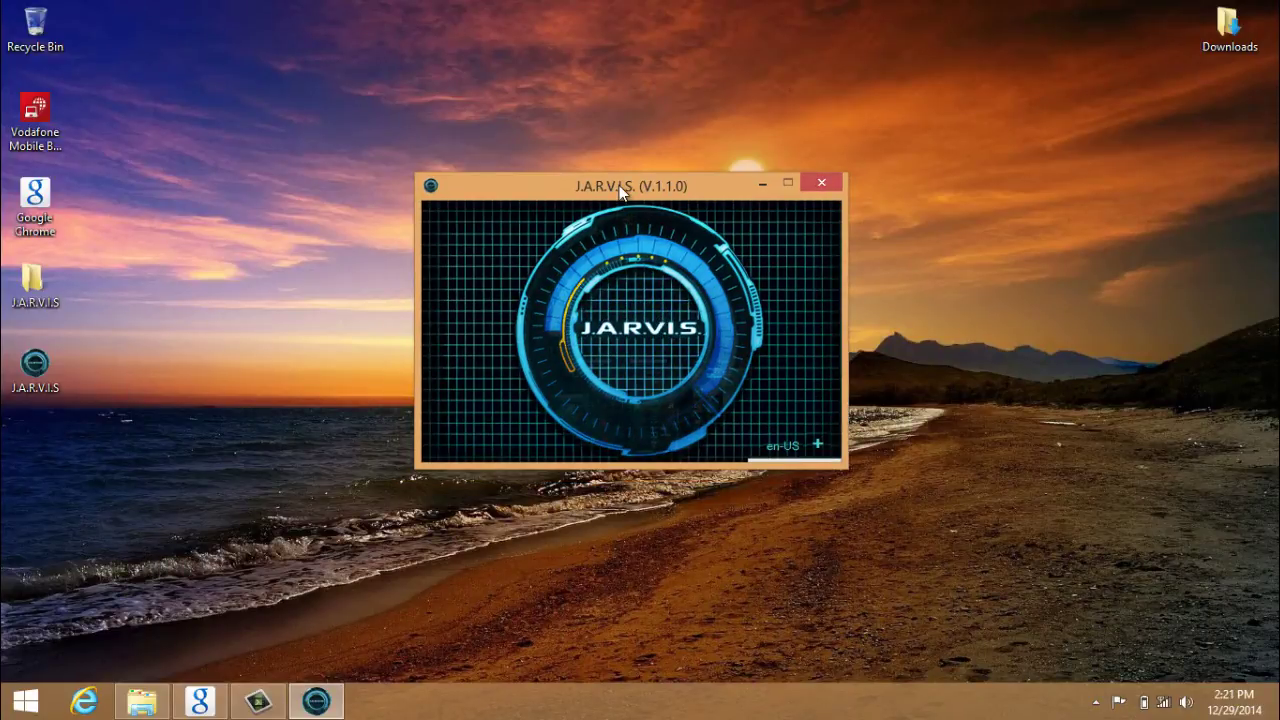
pyautogui.moveTo(619, 180); pyautogui.dragTo(606, 183)
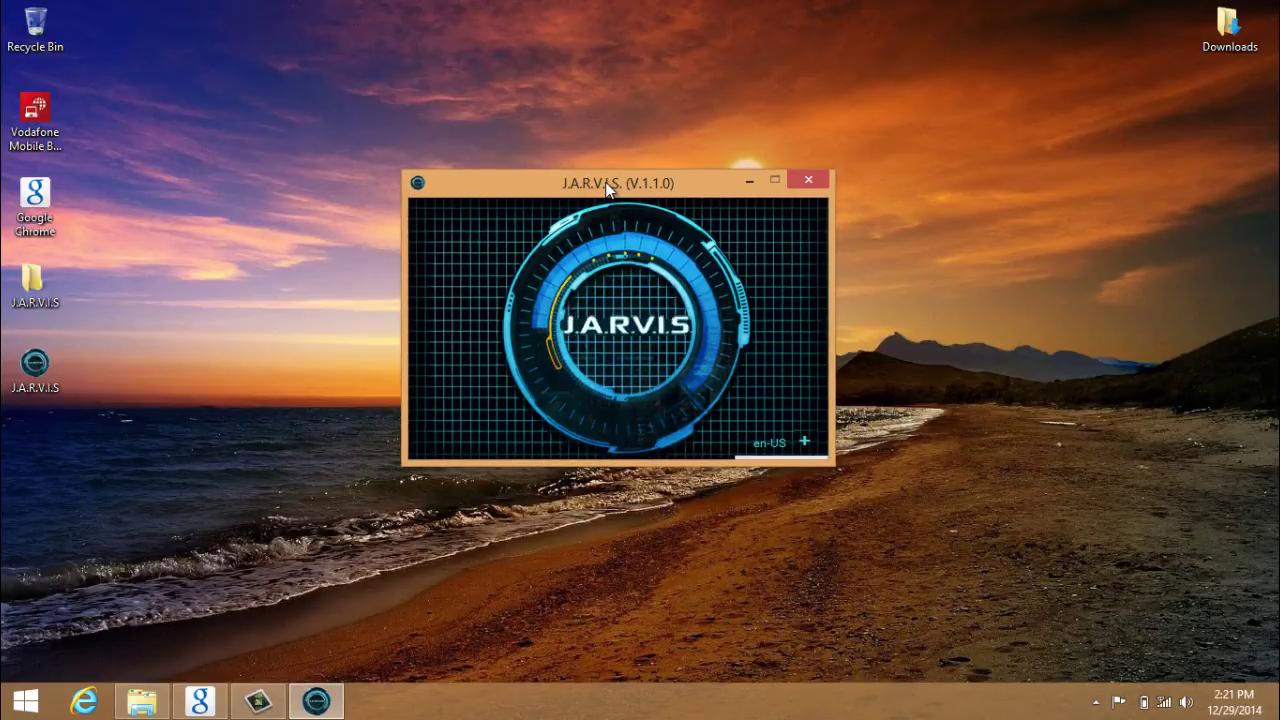
pyautogui.moveTo(606, 183); pyautogui.dragTo(606, 190)
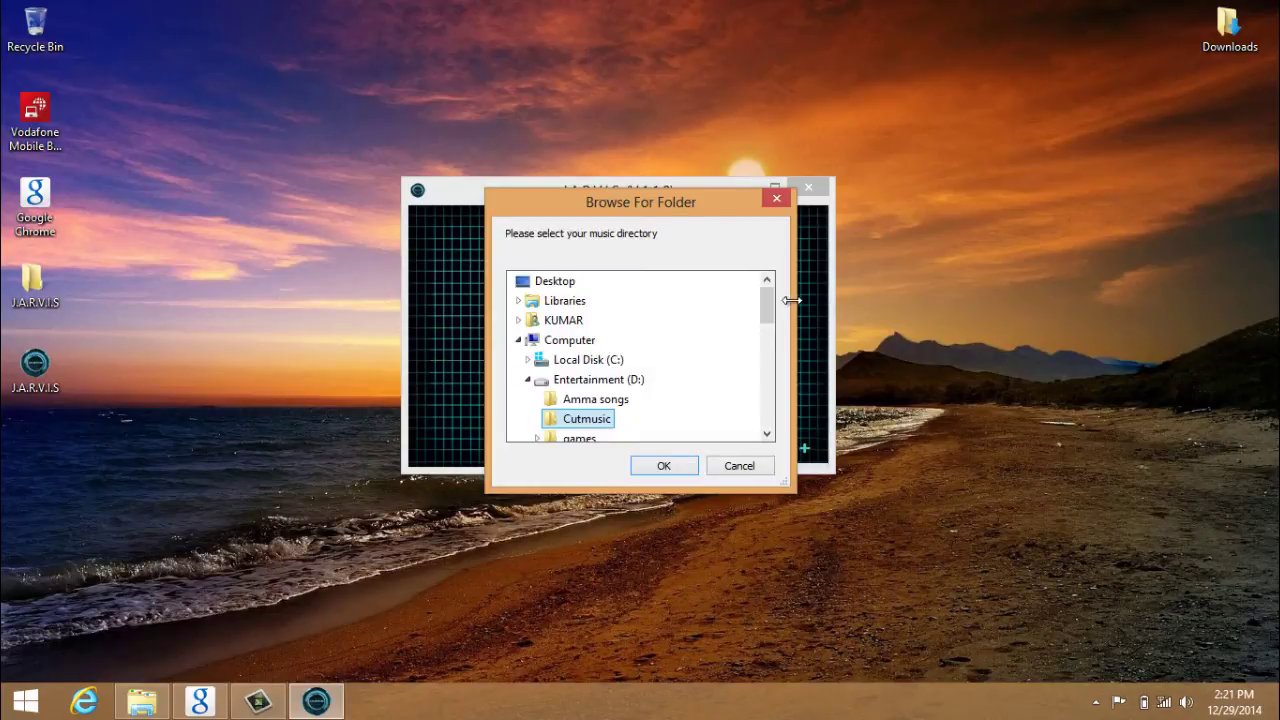
# Step: Choose My Music under the KUMAR user folder as the music directory
pyautogui.moveTo(770, 311)
pyautogui.mouseDown()
pyautogui.moveTo(770, 332)
pyautogui.moveTo(770, 311)
pyautogui.mouseUp()
pyautogui.click(519, 340)
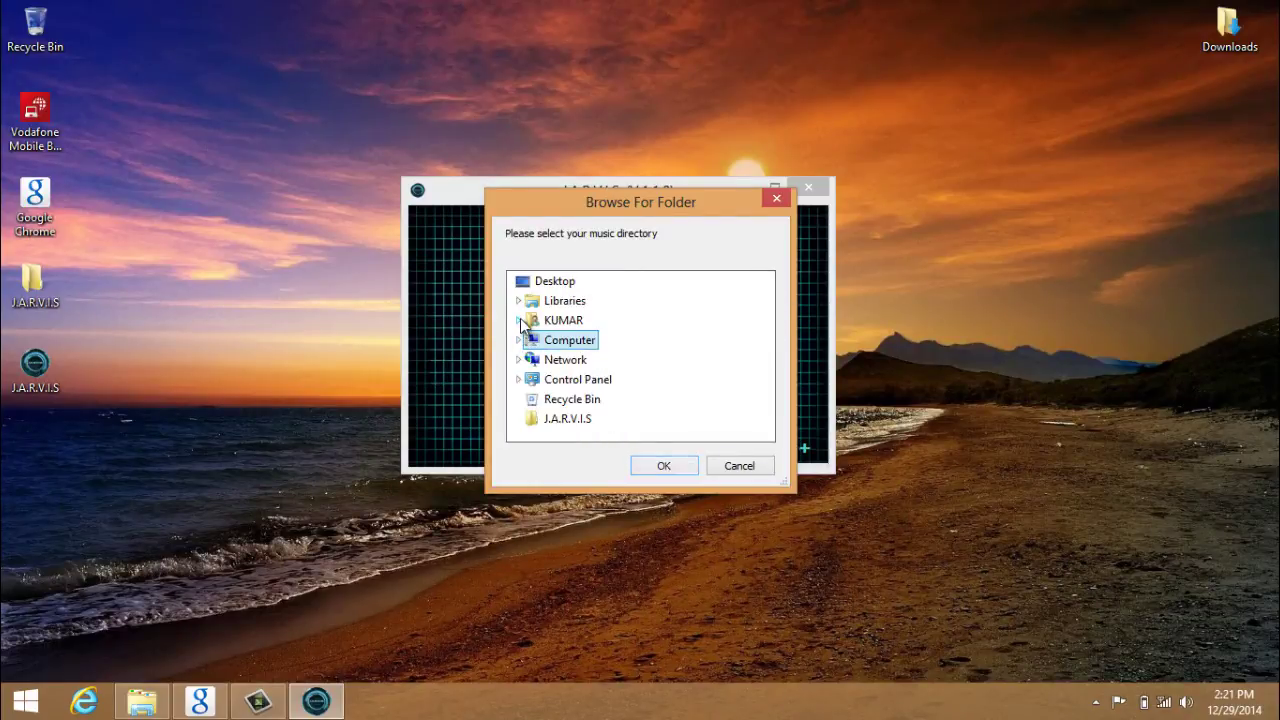
pyautogui.click(519, 321)
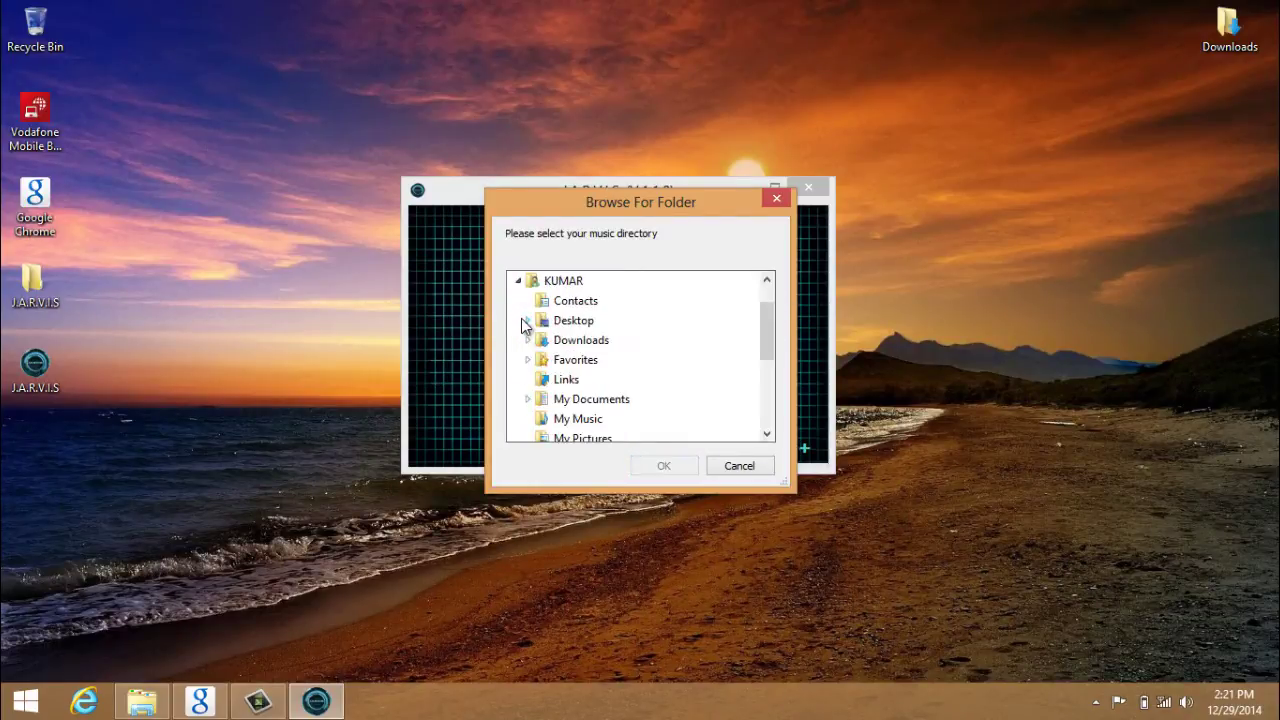
pyautogui.click(574, 425)
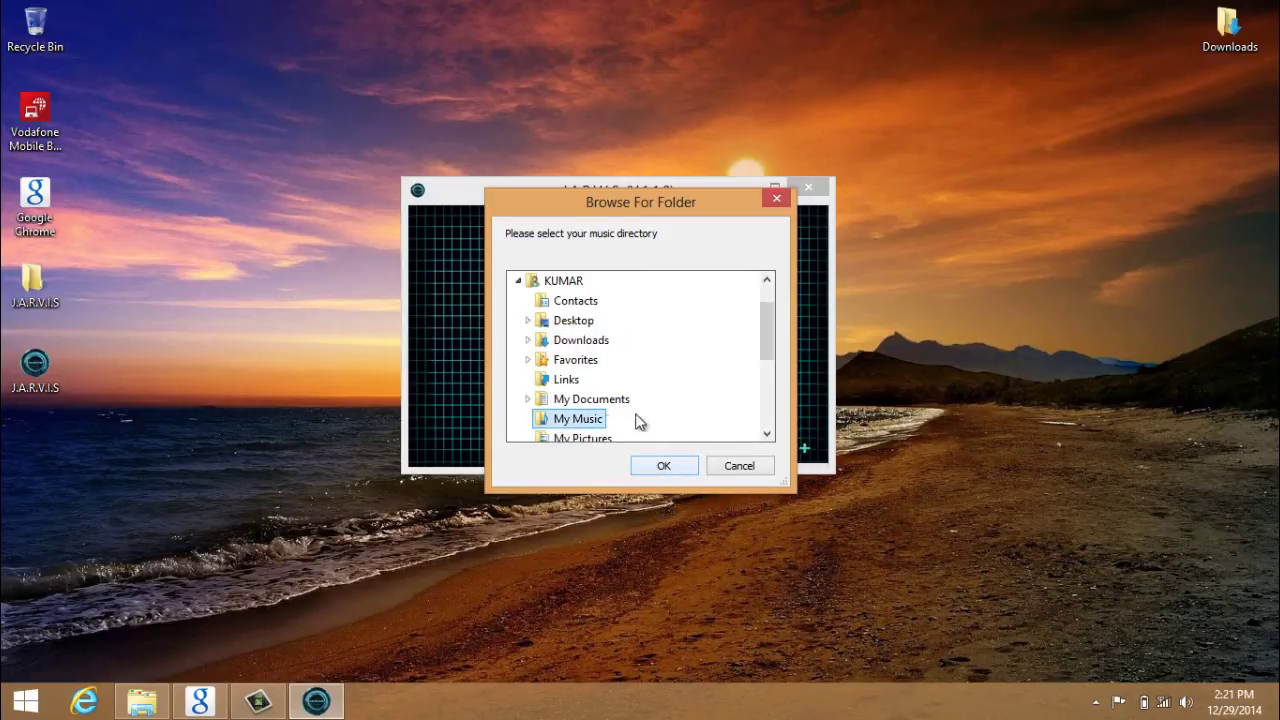
pyautogui.click(663, 465)
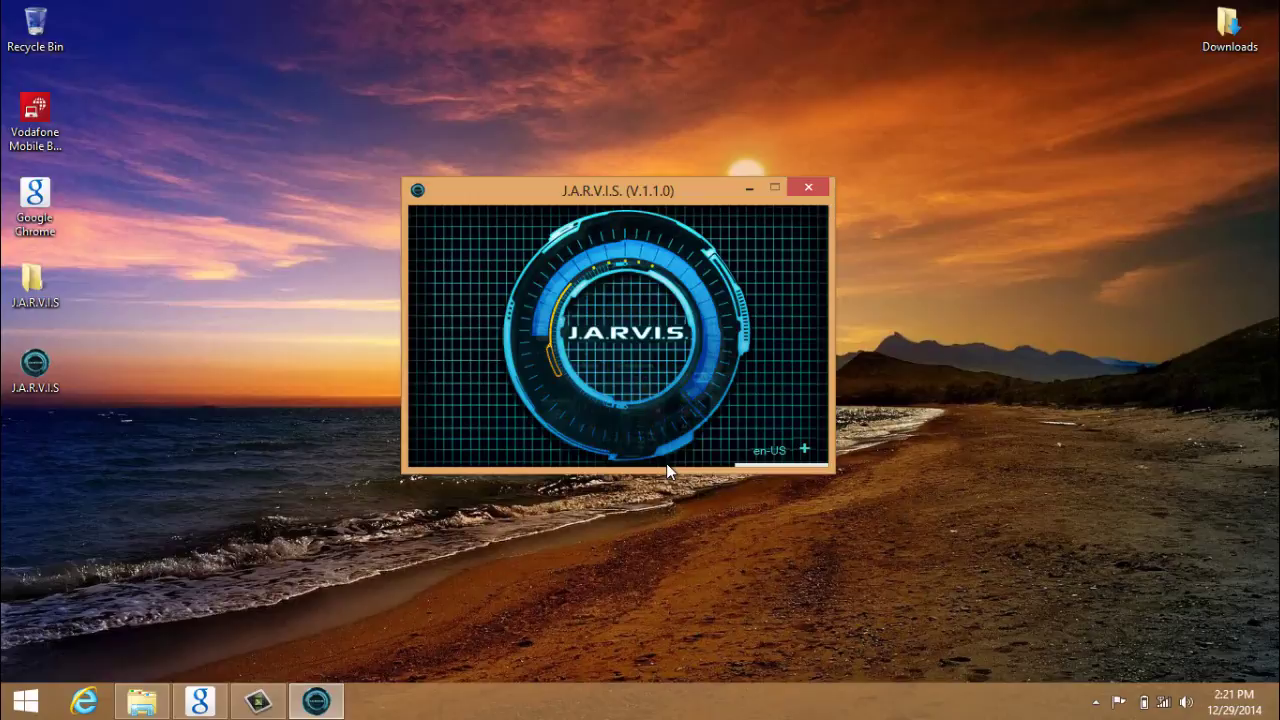
# Step: Set the video directory to the YouTube folder
pyautogui.moveTo(648, 197); pyautogui.dragTo(681, 200)
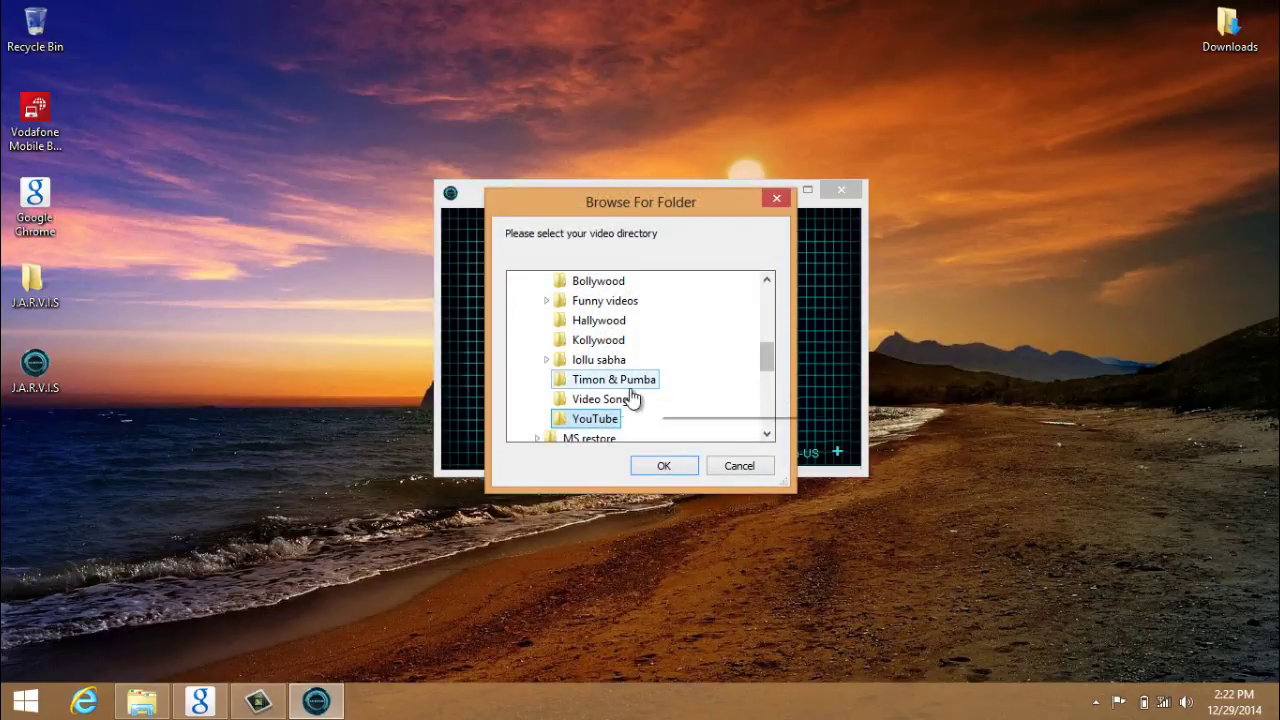
pyautogui.moveTo(766, 357)
pyautogui.mouseDown()
pyautogui.moveTo(766, 298)
pyautogui.moveTo(767, 372)
pyautogui.mouseUp()
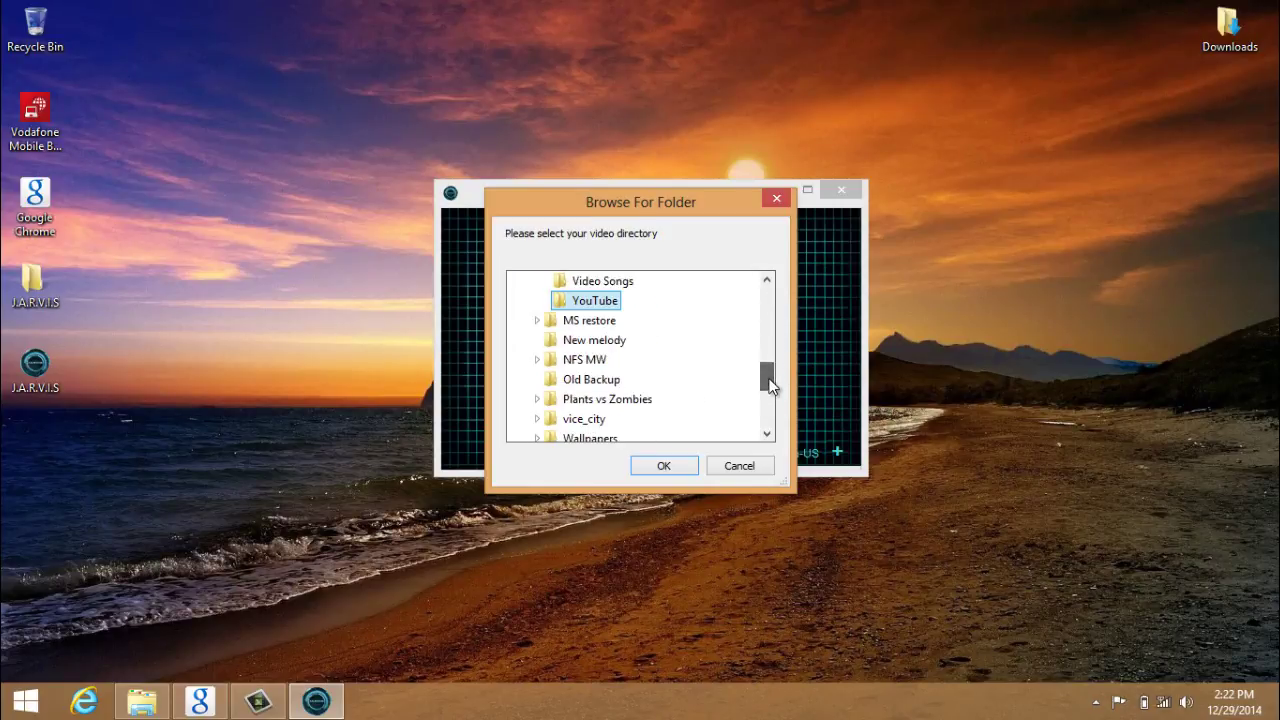
pyautogui.click(674, 465)
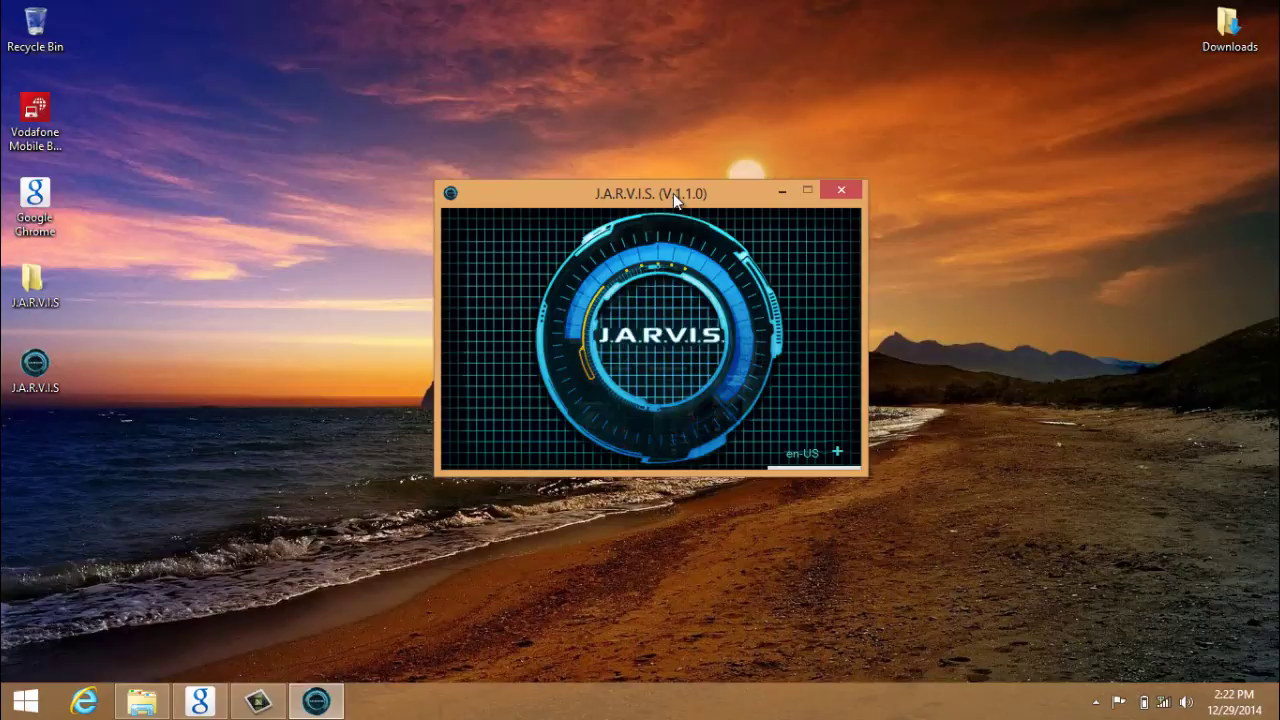
# Step: Set English - US (en-US) as the speech recognition language and dismiss the confirmation
pyautogui.moveTo(673, 193); pyautogui.dragTo(669, 163)
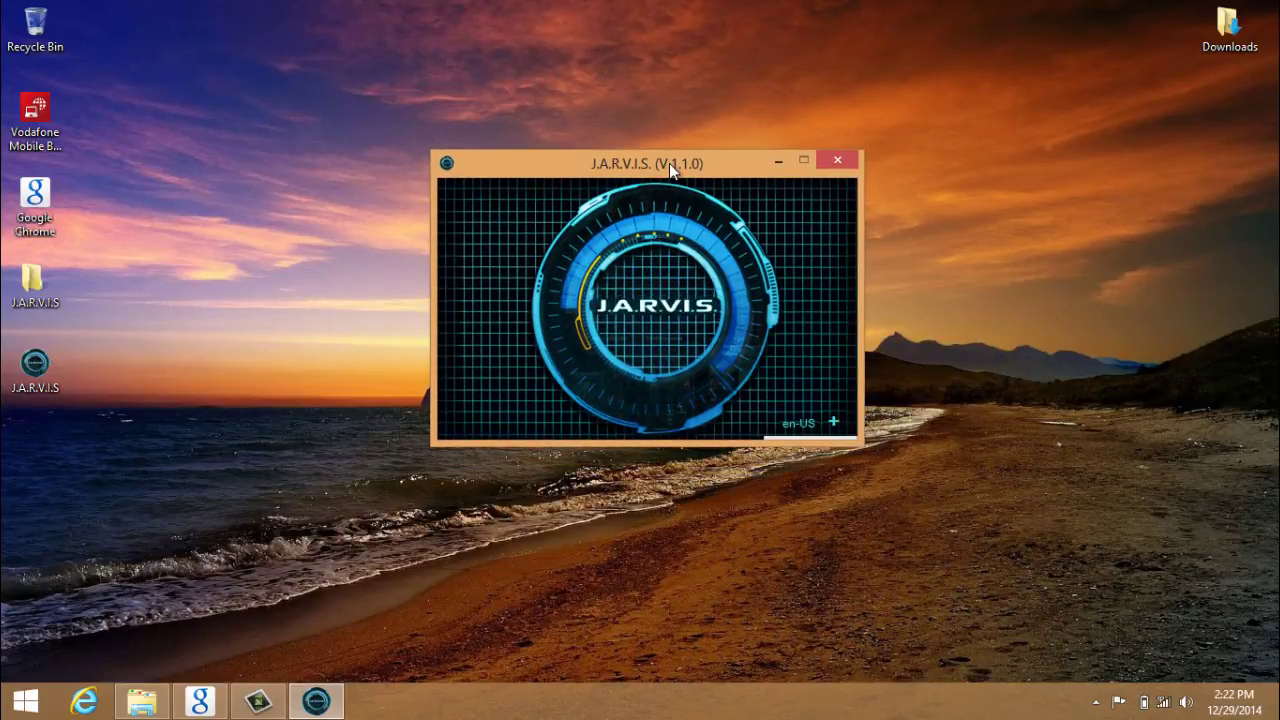
pyautogui.moveTo(669, 163)
pyautogui.mouseDown()
pyautogui.moveTo(635, 191)
pyautogui.moveTo(645, 111)
pyautogui.moveTo(640, 176)
pyautogui.mouseUp()
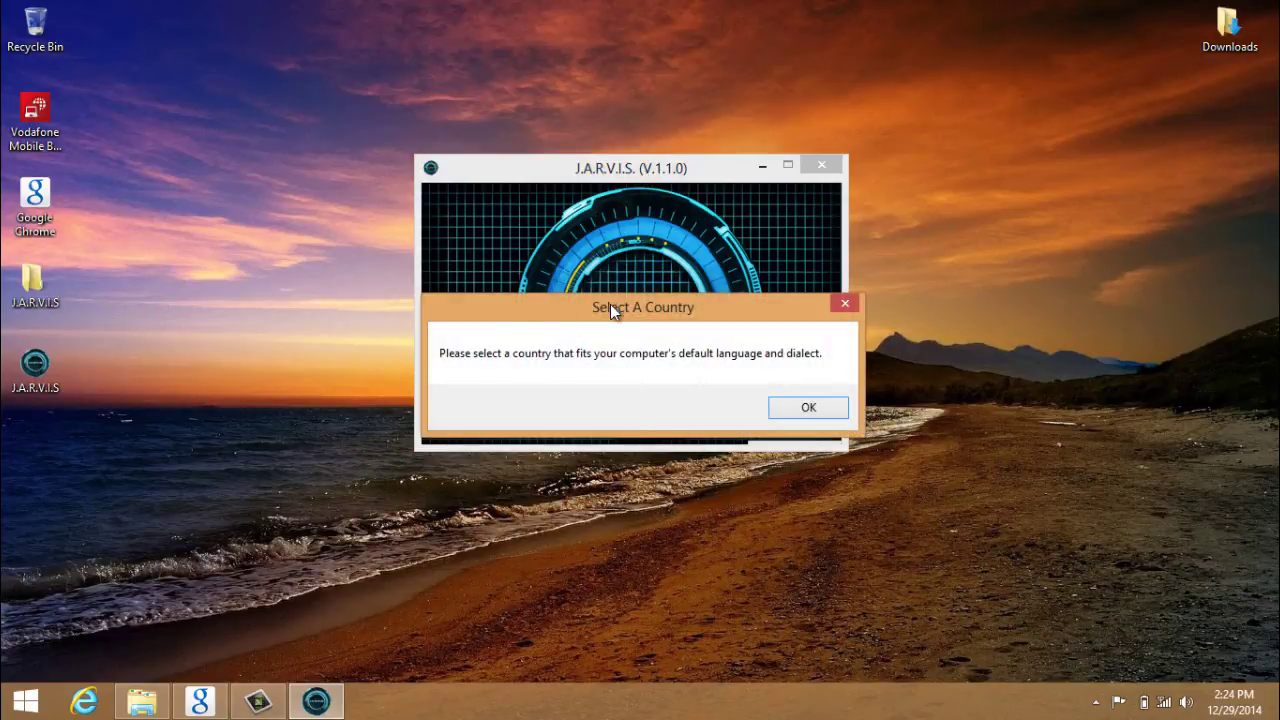
pyautogui.moveTo(610, 310); pyautogui.dragTo(598, 230)
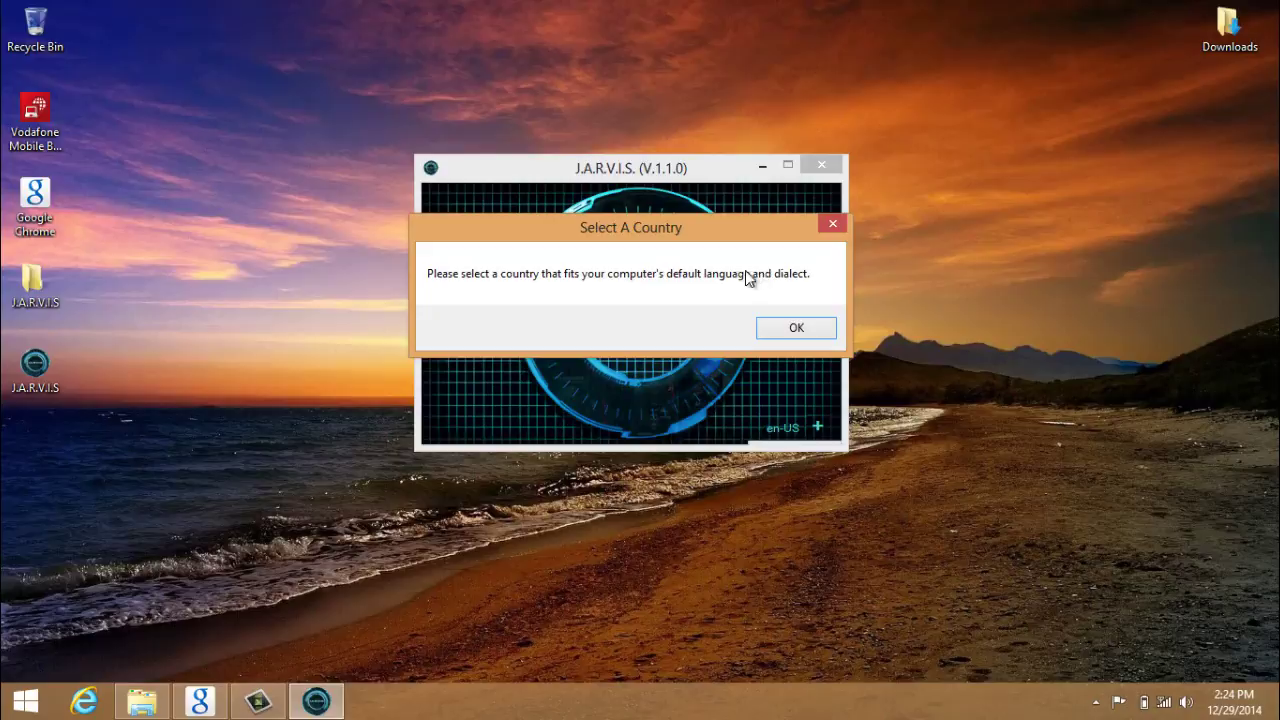
pyautogui.click(795, 330)
pyautogui.click(658, 340)
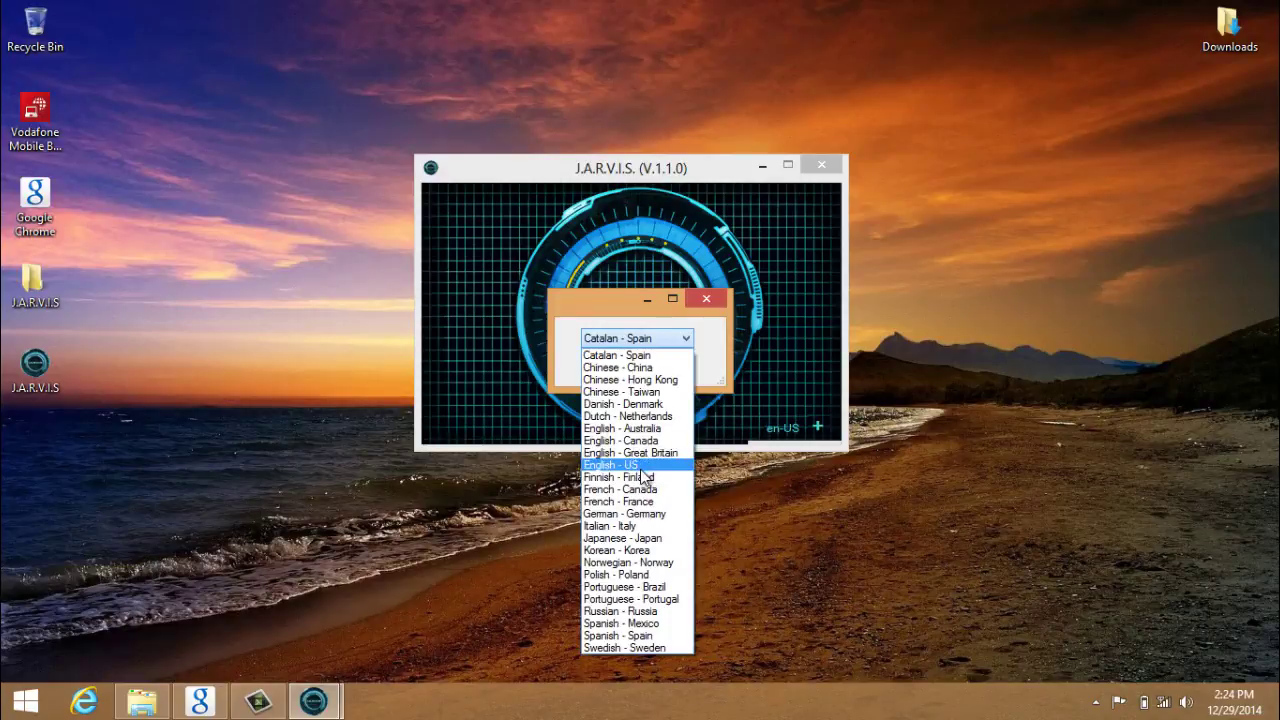
pyautogui.click(641, 471)
pyautogui.click(645, 369)
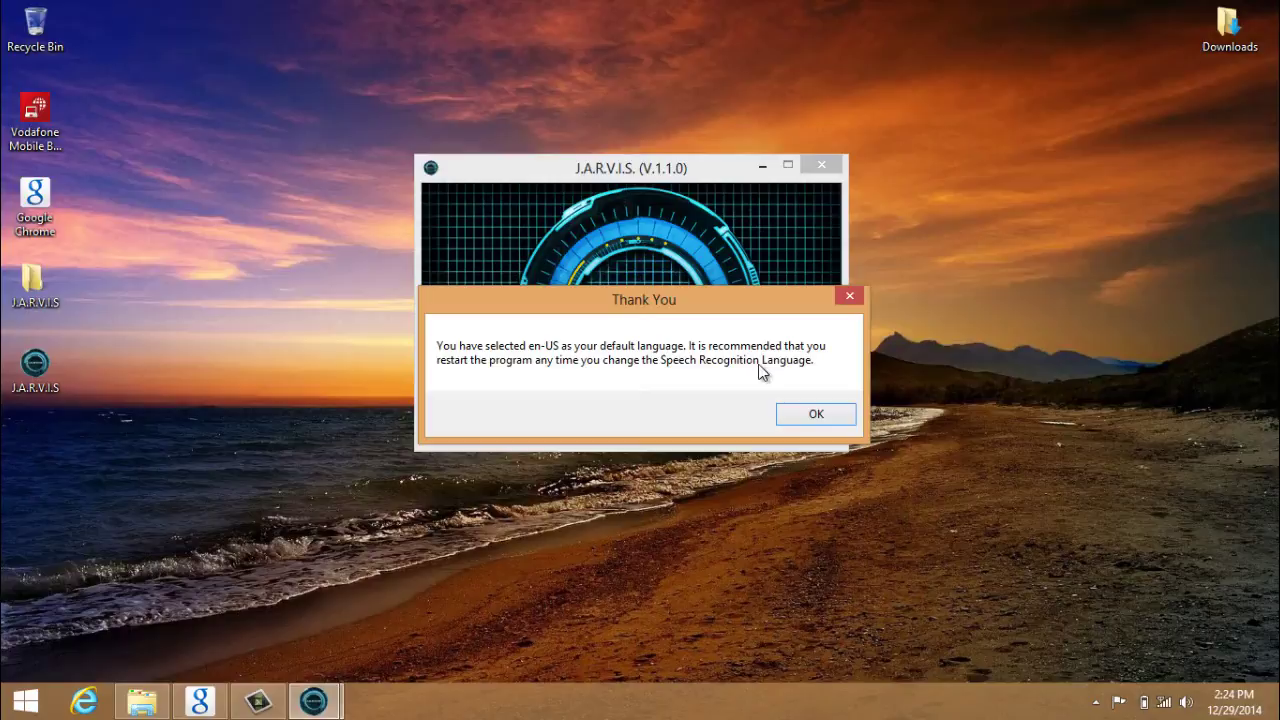
pyautogui.click(830, 418)
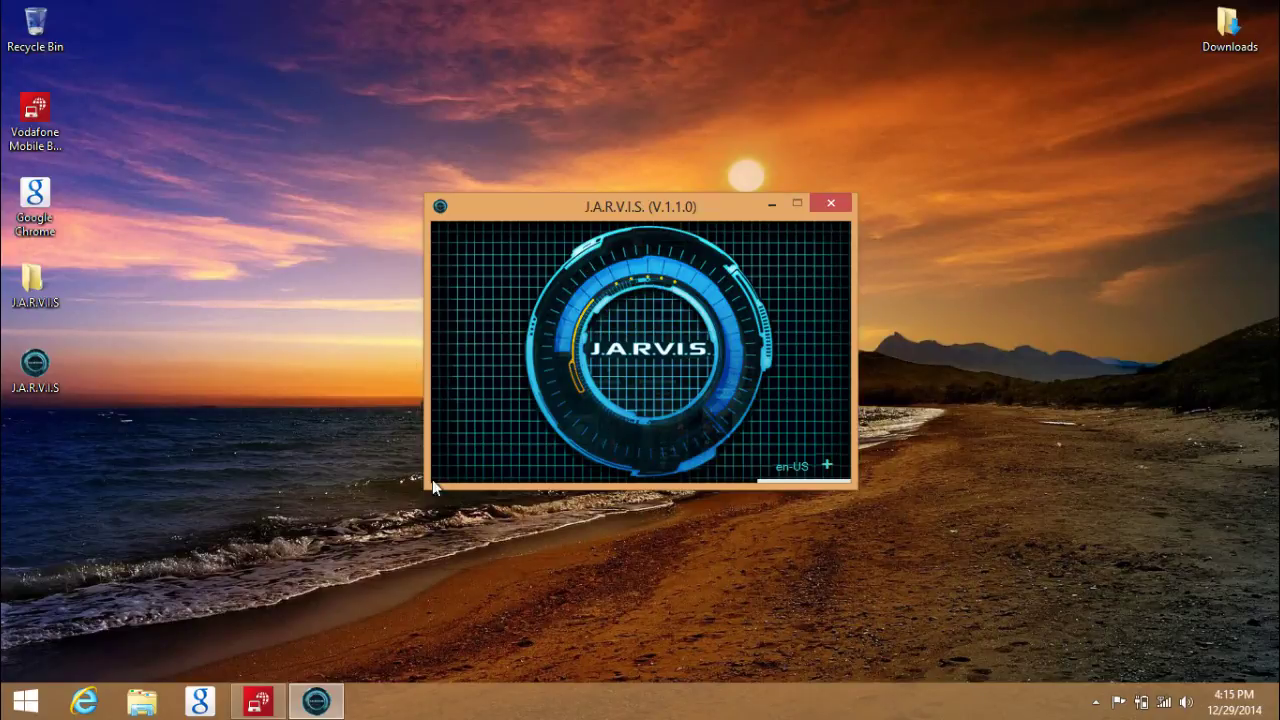
# Step: Minimise the J.A.R.V.I.S. window so only the desktop shows
pyautogui.moveTo(640, 204); pyautogui.dragTo(614, 112)
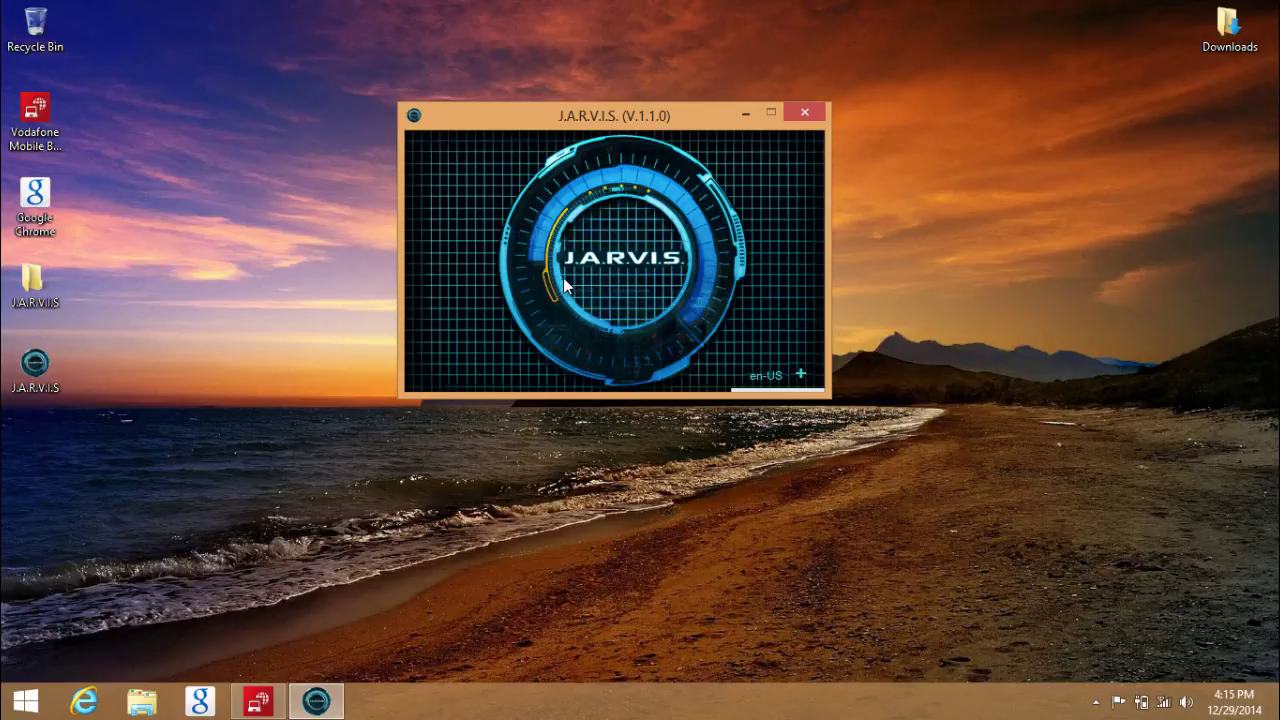
pyautogui.moveTo(634, 125); pyautogui.dragTo(652, 168)
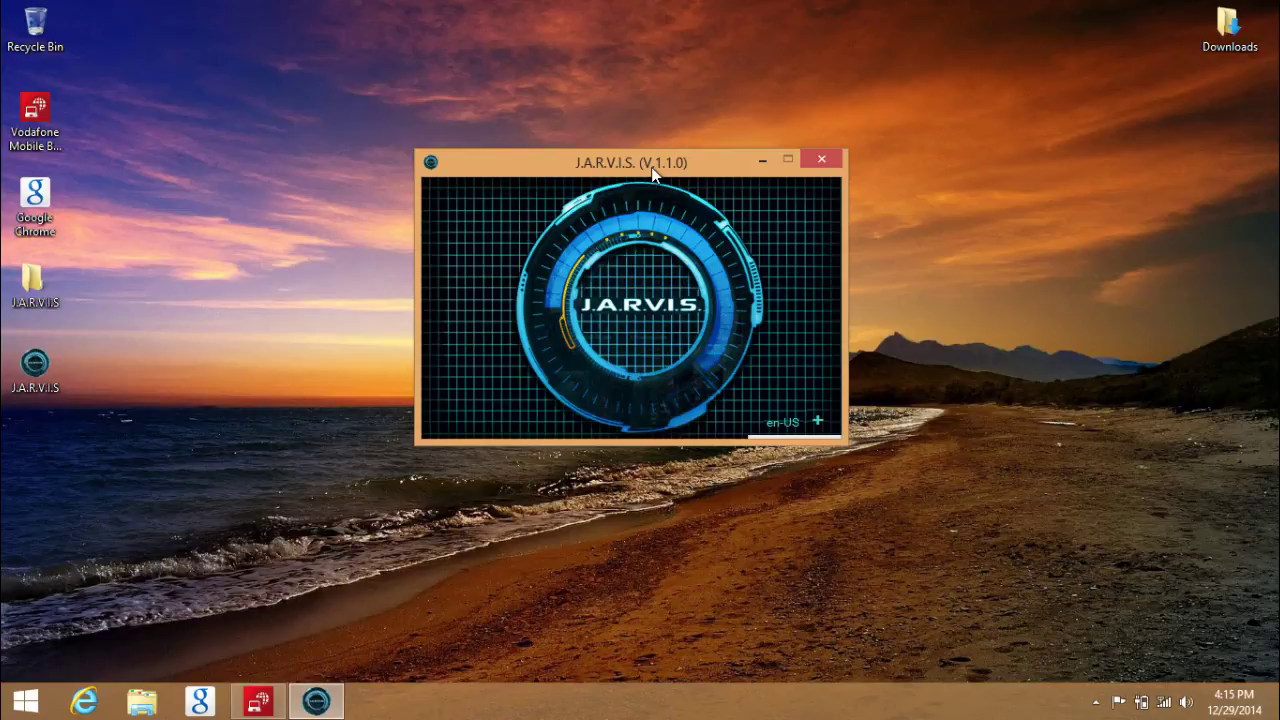
pyautogui.moveTo(651, 167); pyautogui.dragTo(653, 120)
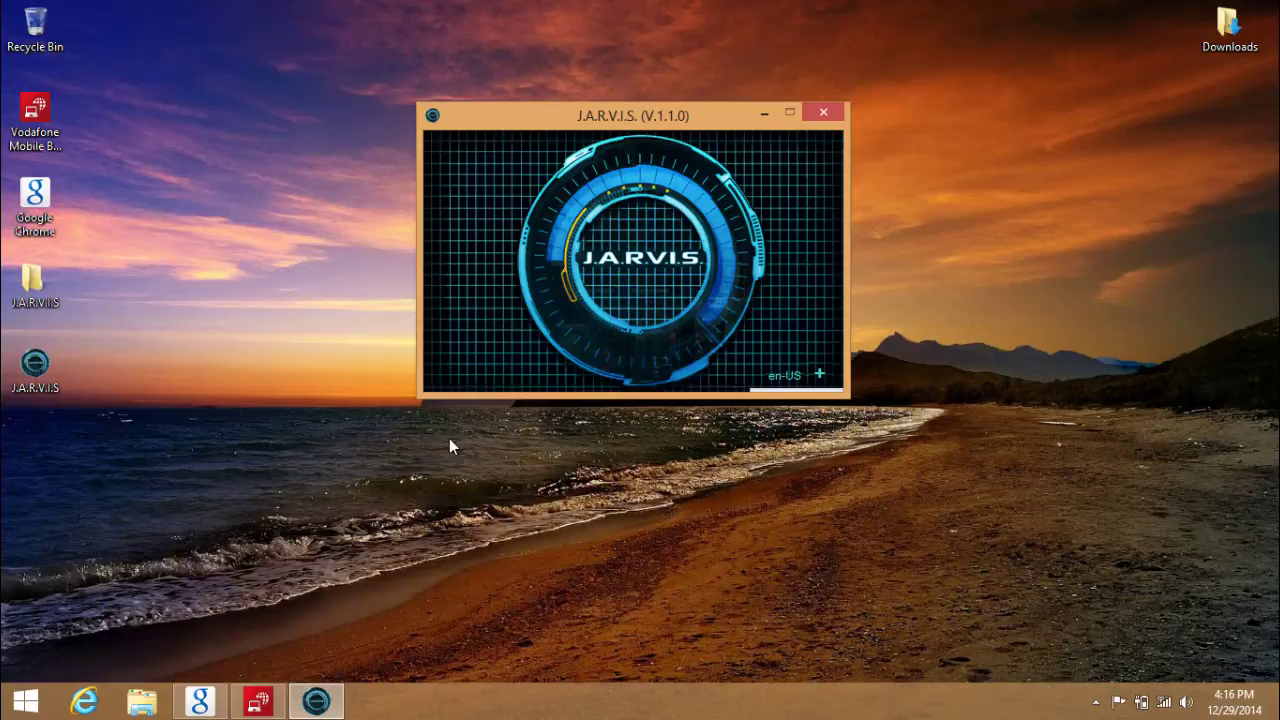
pyautogui.click(773, 115)
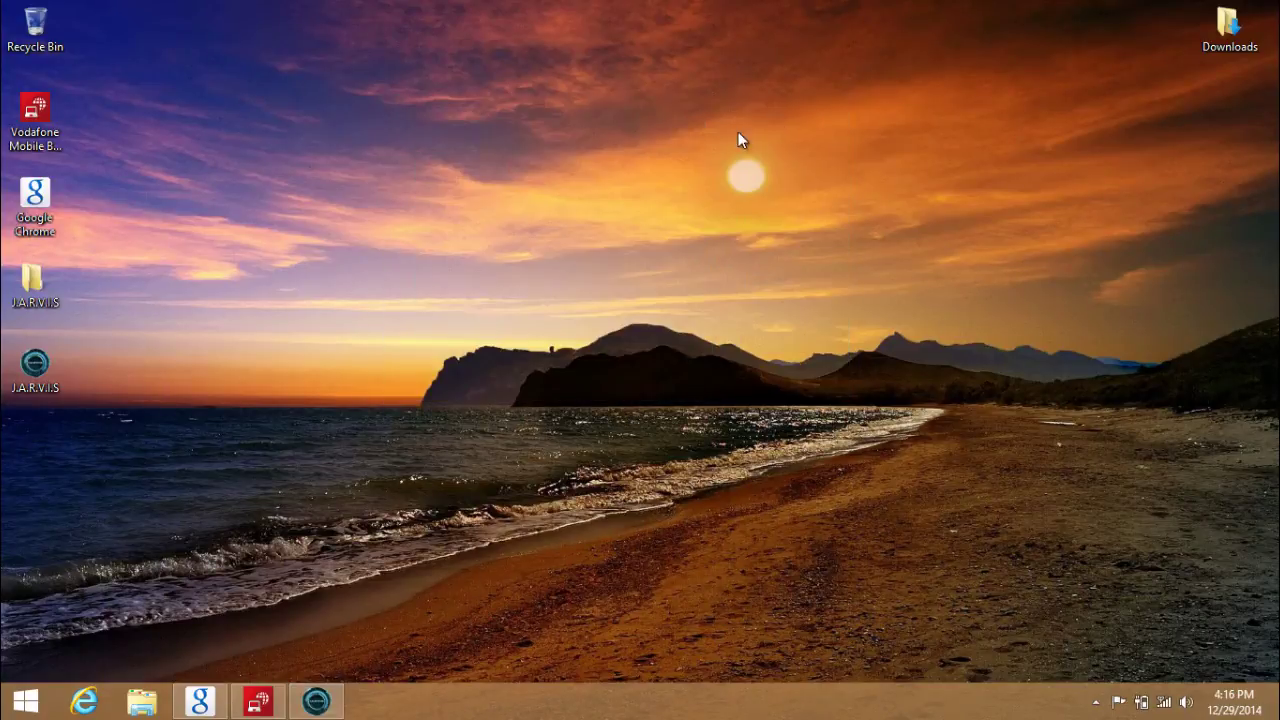
pyautogui.click(40, 700)
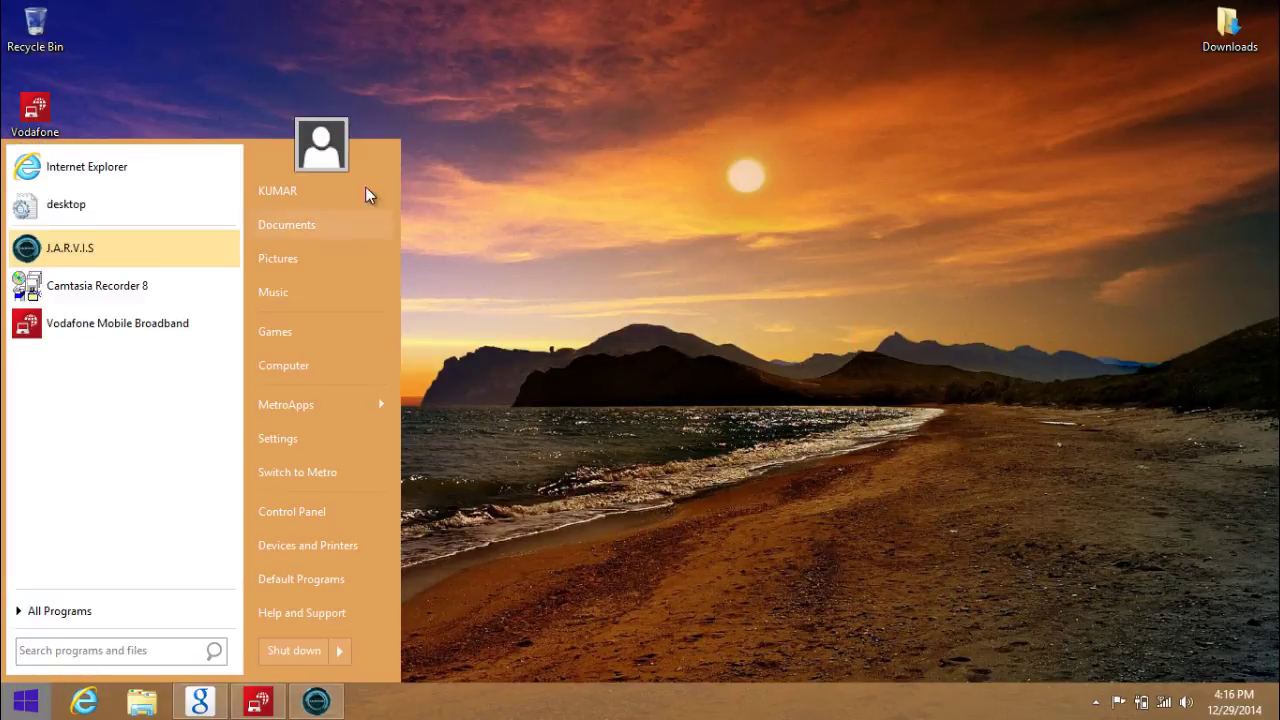
pyautogui.click(330, 155)
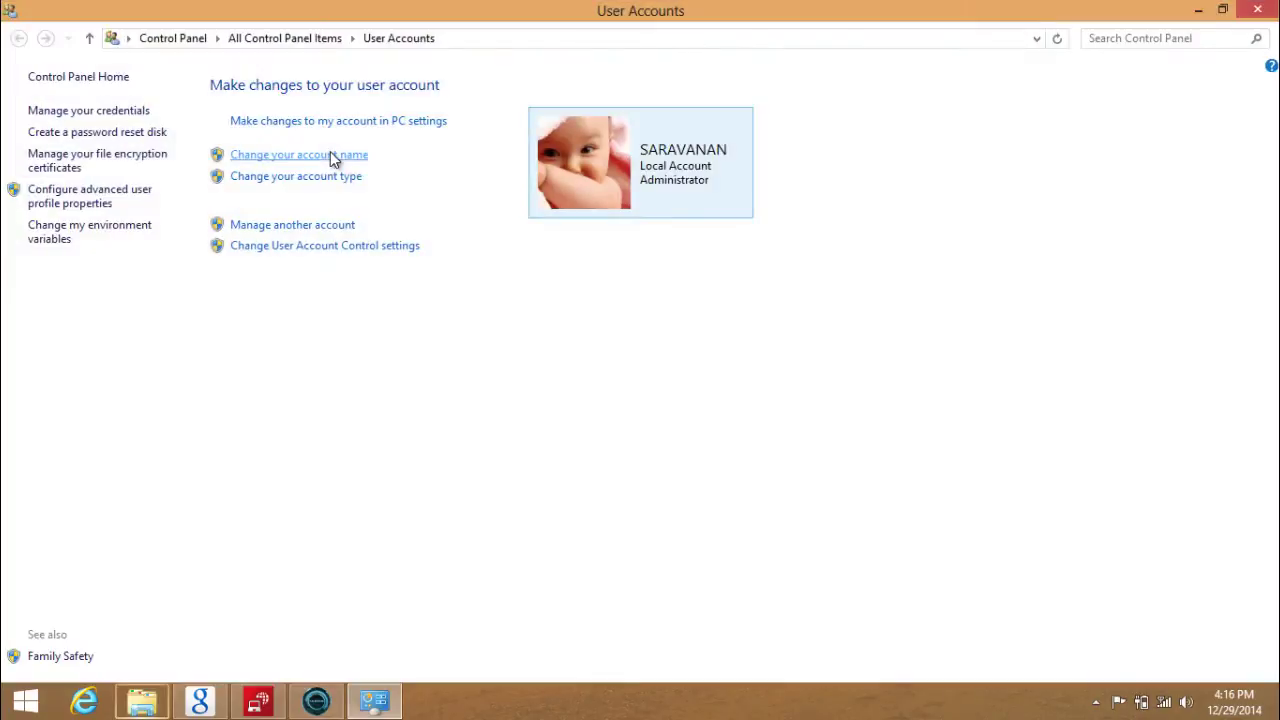
pyautogui.click(265, 228)
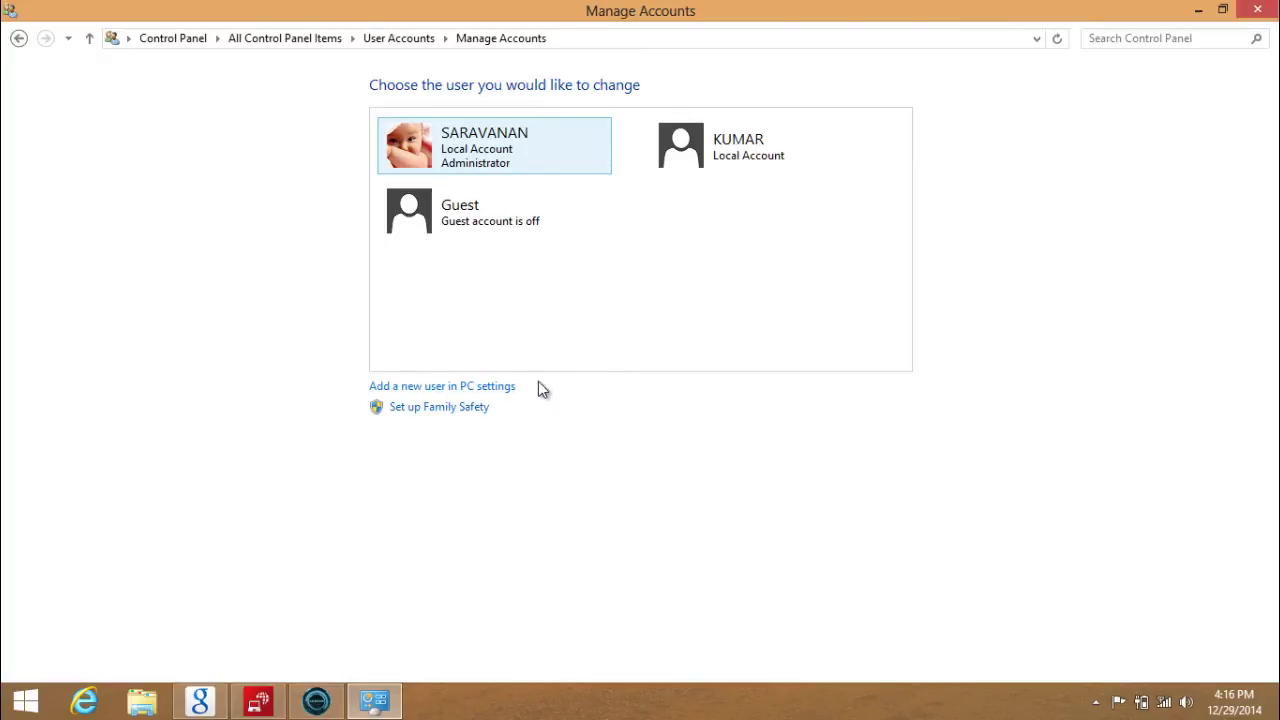
pyautogui.click(1257, 10)
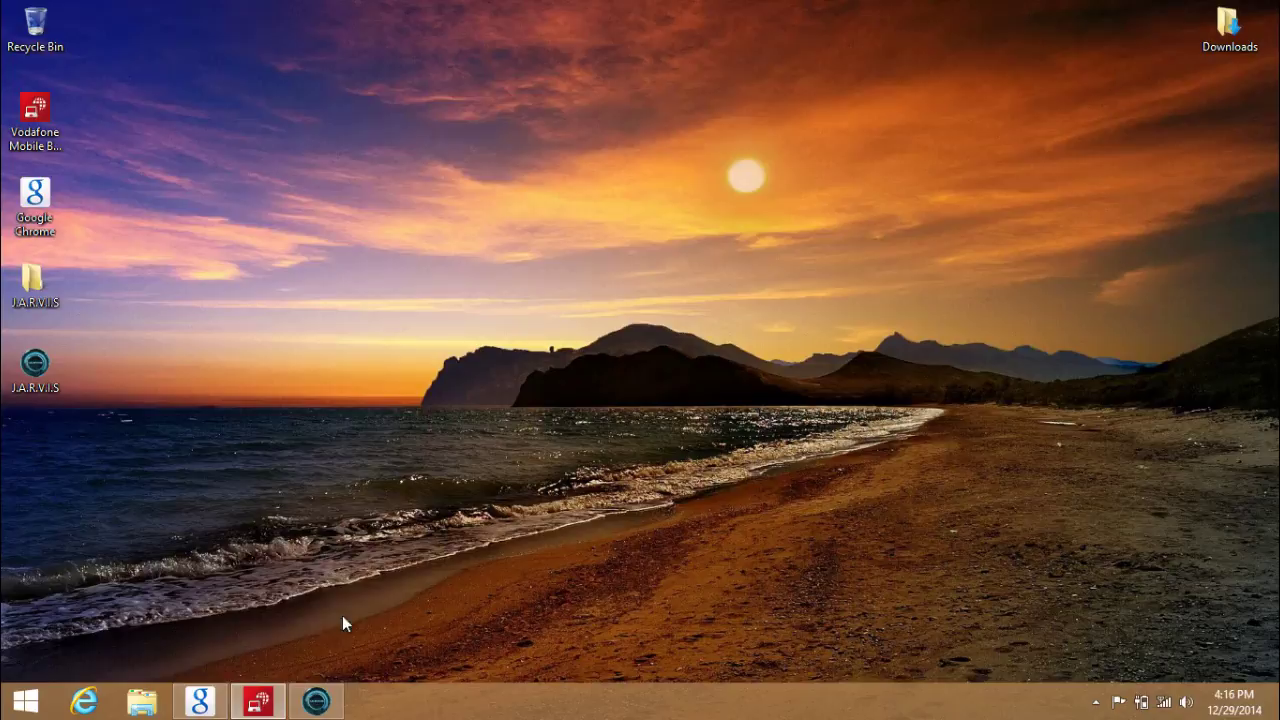
# Step: Restore the J.A.R.V.I.S. V.1.1.0 window from its taskbar button
pyautogui.click(330, 700)
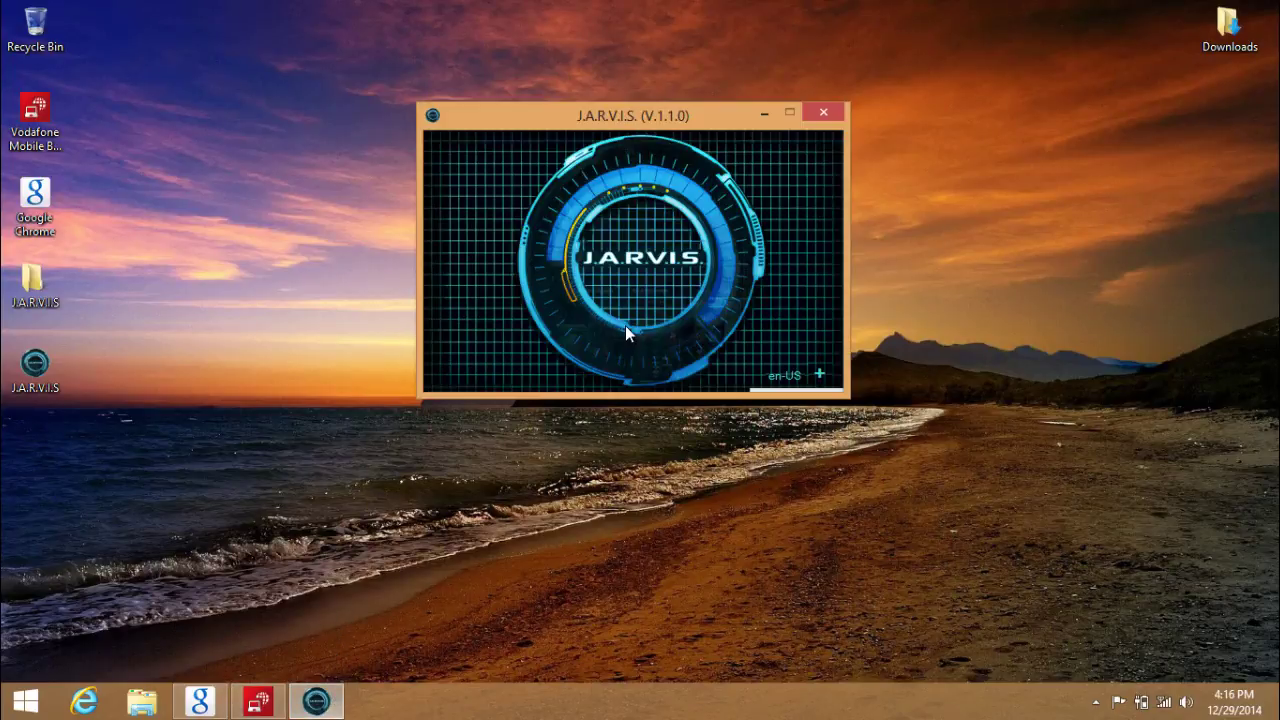